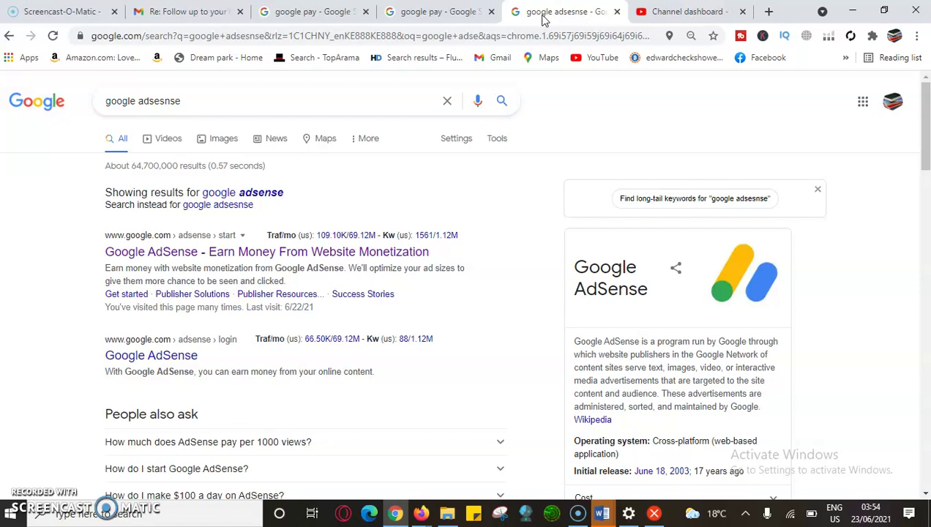
- Open the Google AdSense site from the search results and sign in to the account
{"action": "left_click", "coordinate": [521, 20]}
{"action": "left_click", "coordinate": [177, 253]}
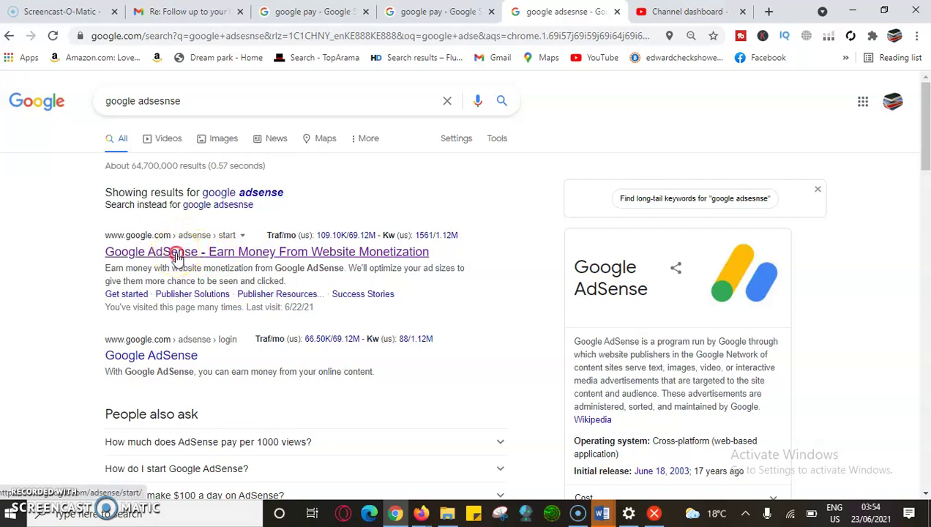
{"action": "left_click", "coordinate": [202, 264]}
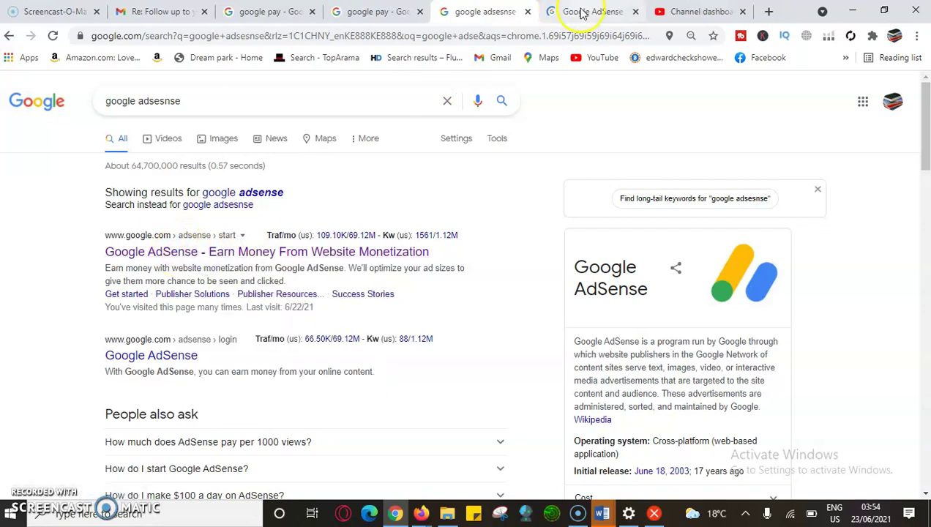
{"action": "left_click", "coordinate": [583, 13]}
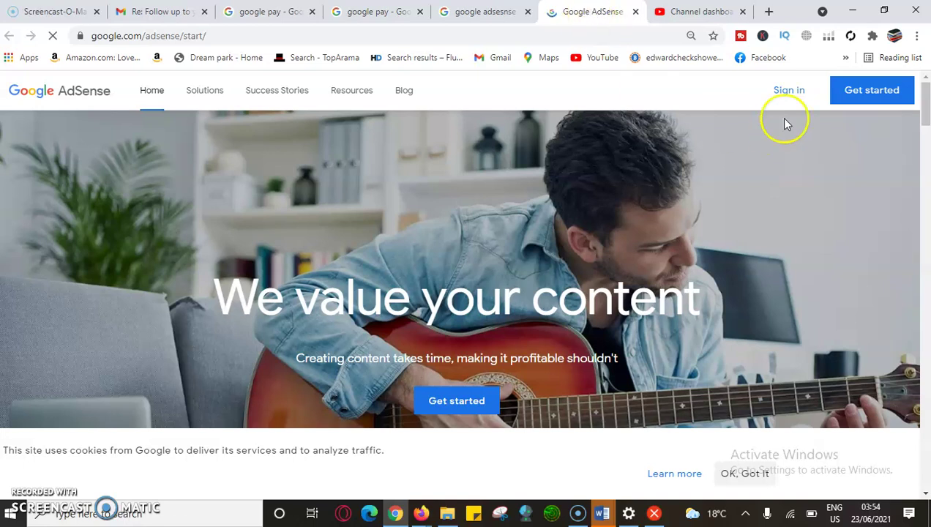
{"action": "left_click", "coordinate": [787, 94]}
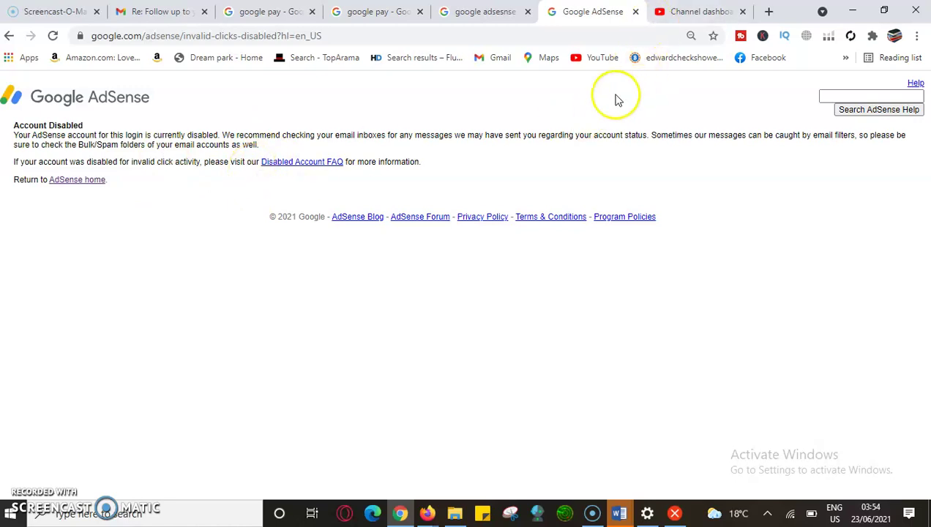
- Switch to YouTube Studio and check the channel's monetization page for the Google AdSense setup status
{"action": "left_click", "coordinate": [692, 8]}
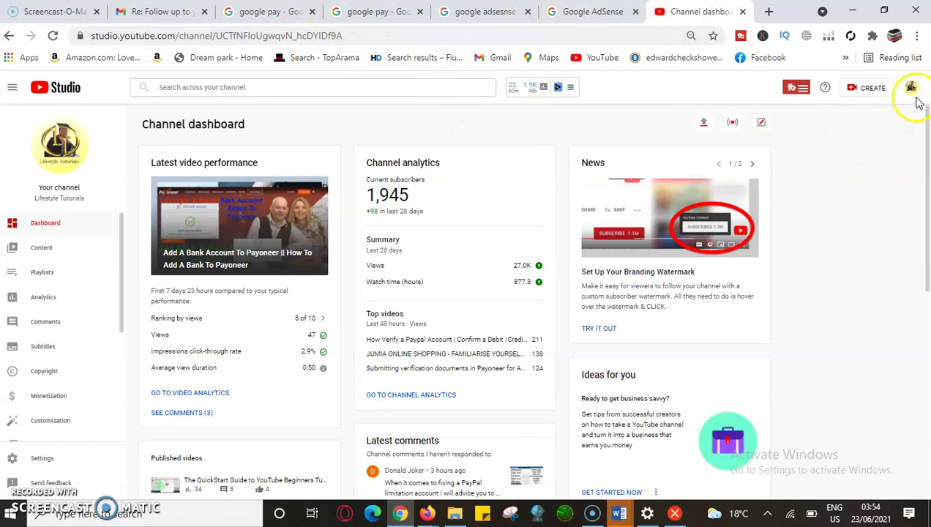
{"action": "left_click", "coordinate": [61, 404]}
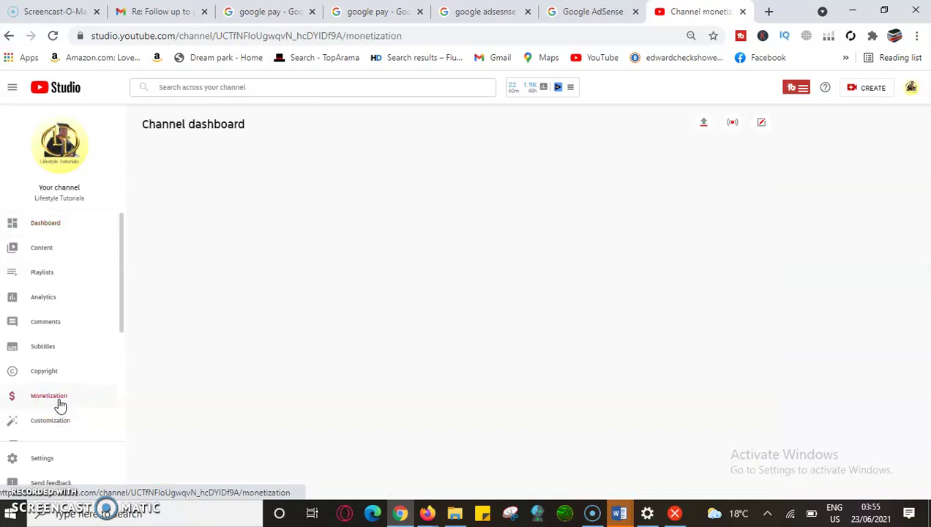
{"action": "left_click", "coordinate": [72, 401]}
{"action": "left_click", "coordinate": [378, 331]}
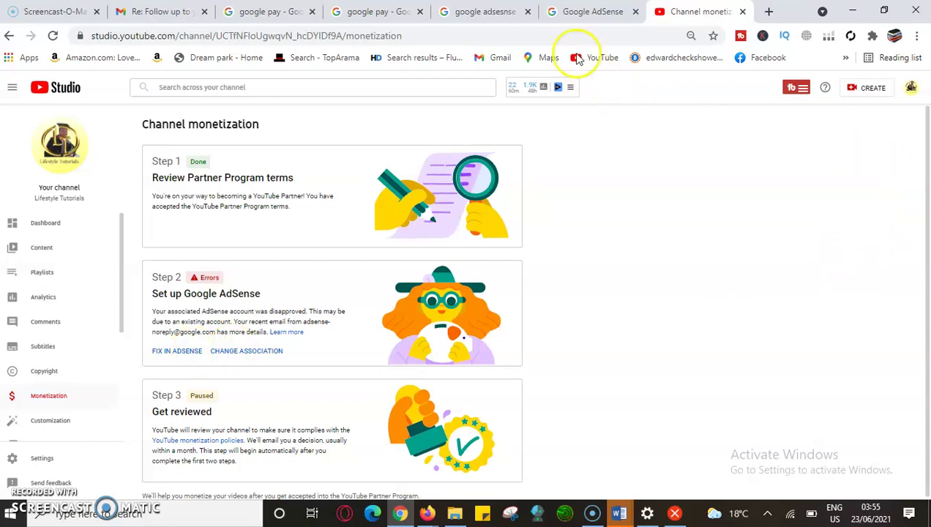
- Open Google Pay from the google pay search results and look through the account's activity list
{"action": "left_click", "coordinate": [487, 11]}
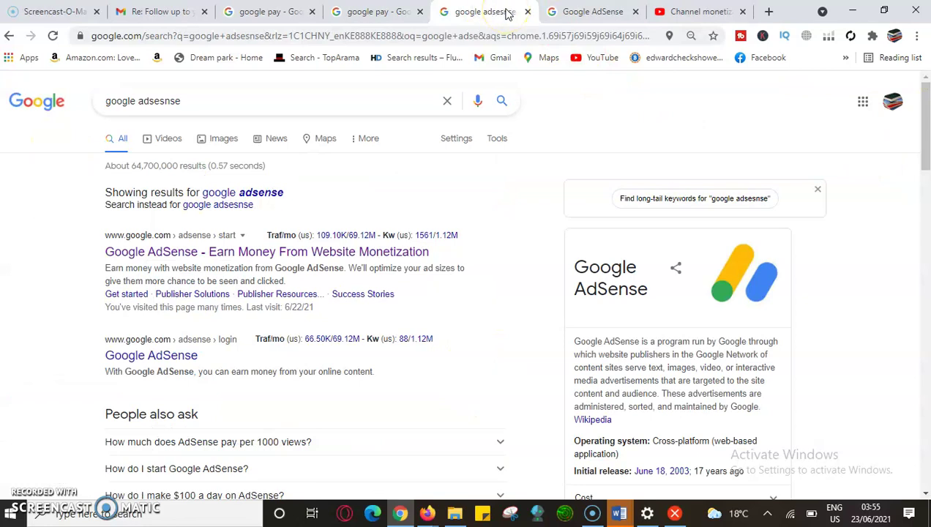
{"action": "left_click", "coordinate": [264, 12]}
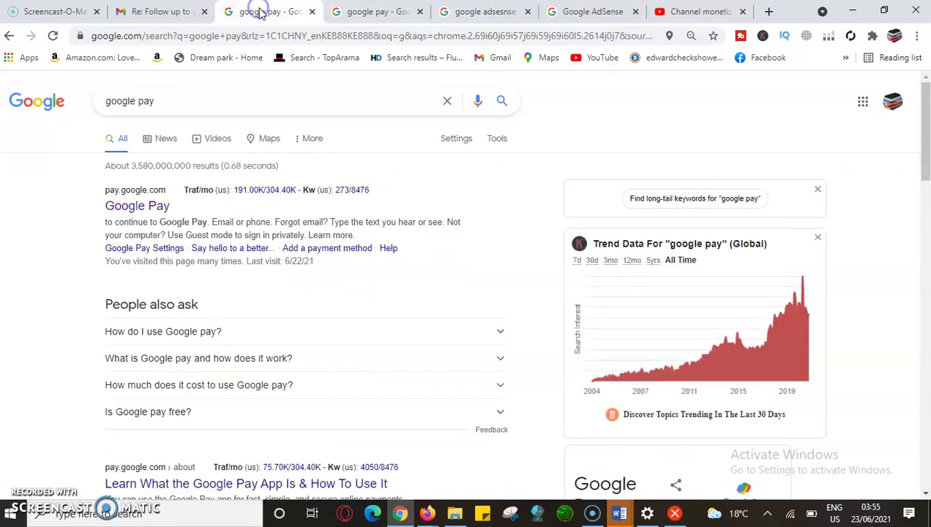
{"action": "left_click", "coordinate": [152, 205]}
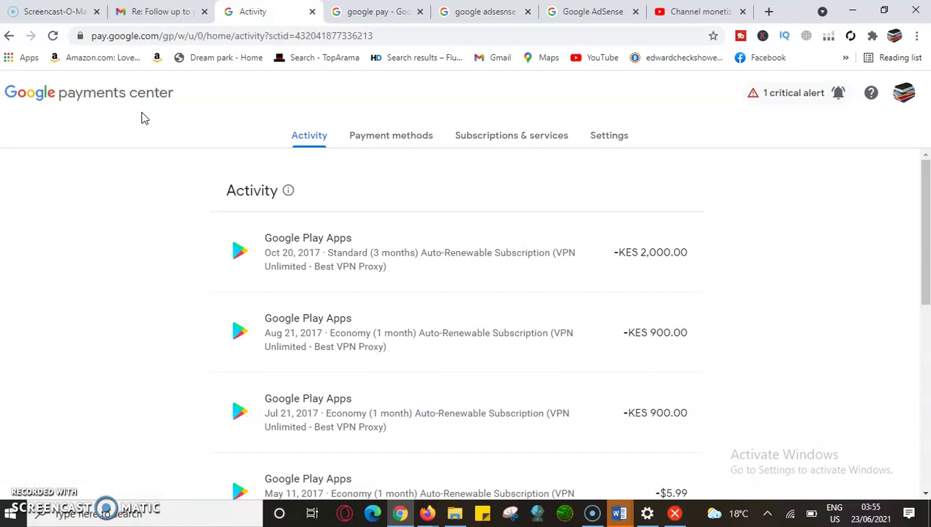
{"action": "left_click", "coordinate": [160, 124]}
{"action": "scroll", "coordinate": [313, 345], "scroll_direction": "down", "scroll_amount": 5}
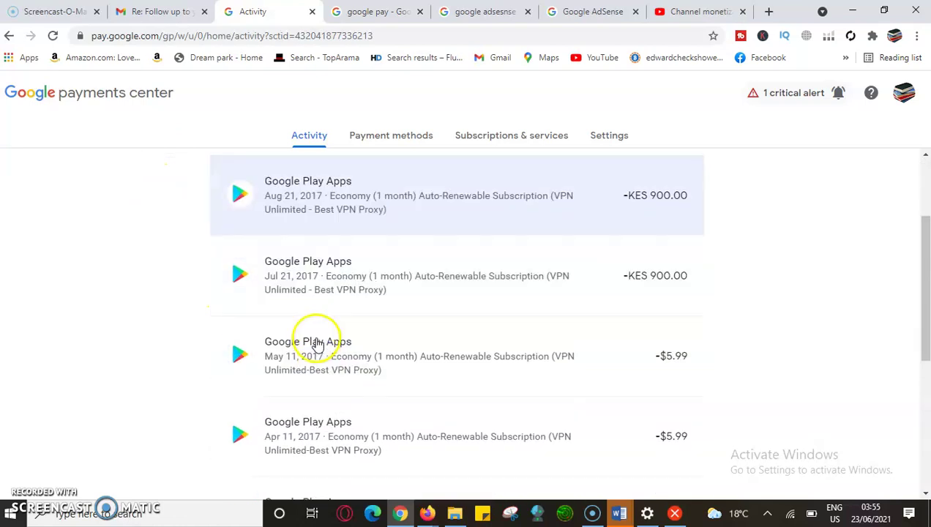
{"action": "scroll", "coordinate": [317, 344], "scroll_direction": "down", "scroll_amount": 2}
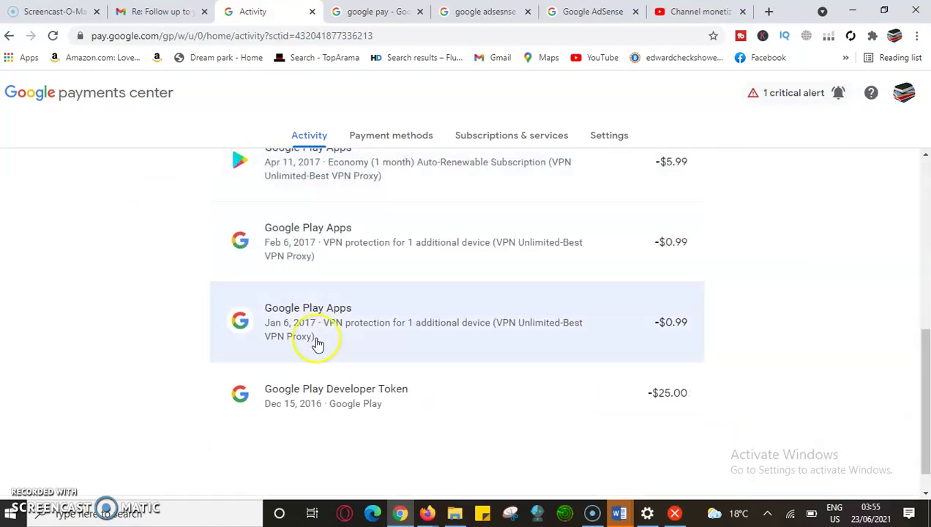
{"action": "scroll", "coordinate": [319, 344], "scroll_direction": "up", "scroll_amount": 8}
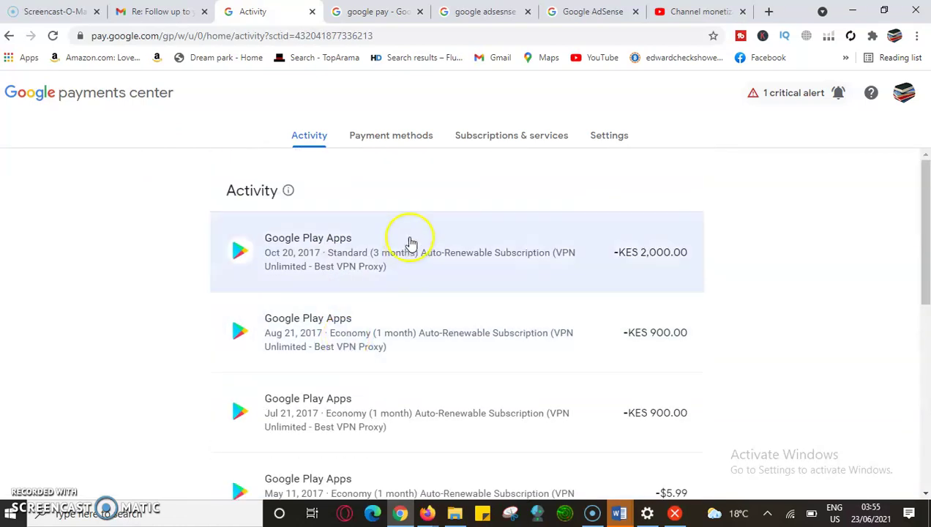
- Review the payment methods, including the form for adding one, and the active subscriptions and services
{"action": "left_click", "coordinate": [407, 139]}
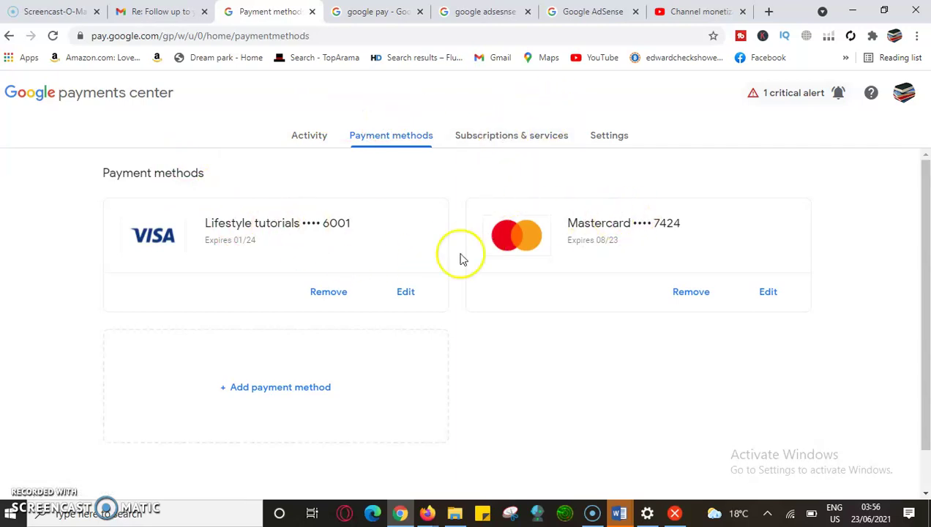
{"action": "left_click", "coordinate": [284, 384]}
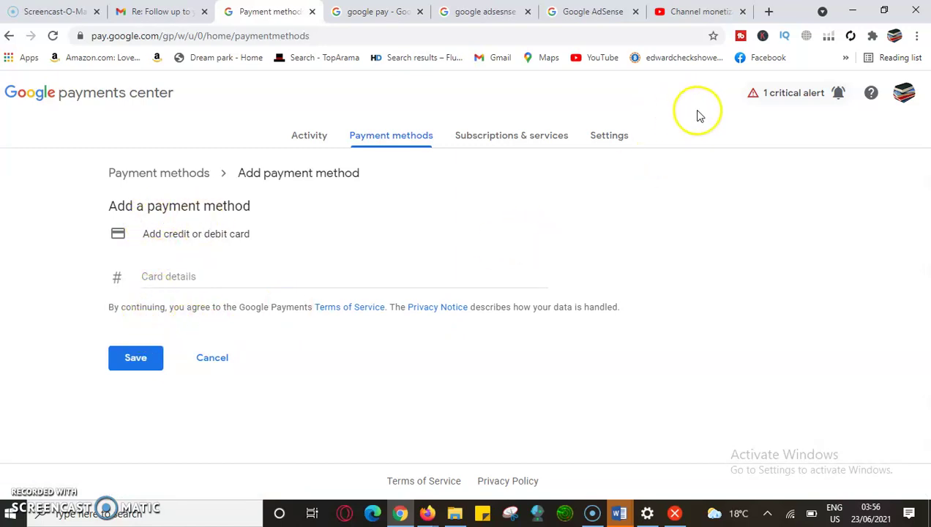
{"action": "left_click", "coordinate": [498, 137]}
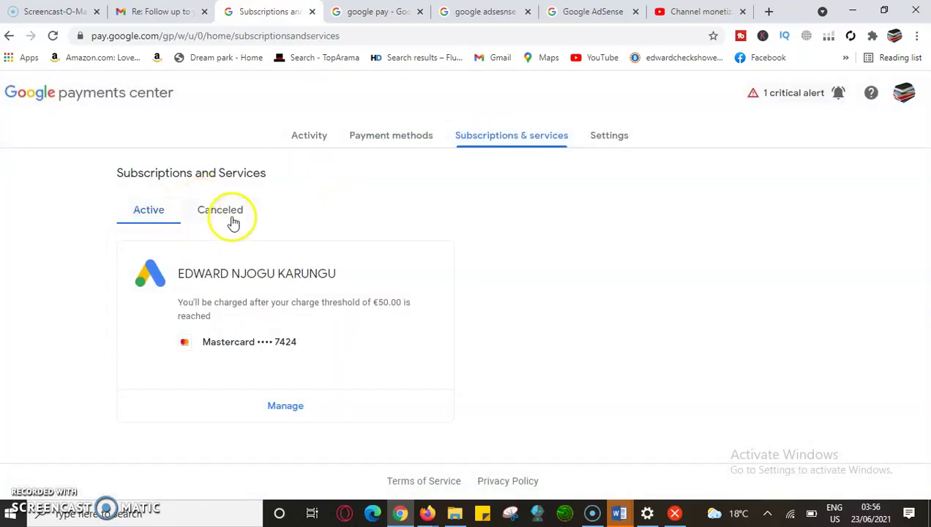
{"action": "left_click", "coordinate": [244, 333]}
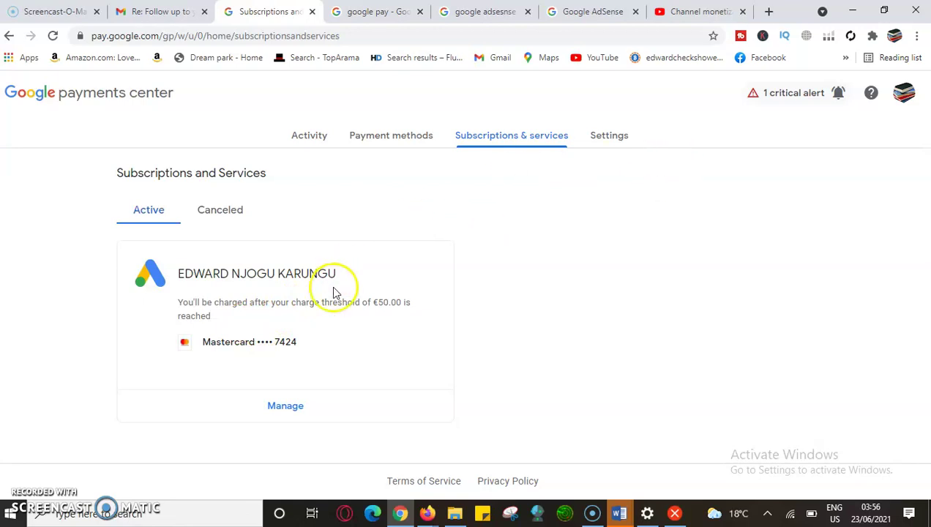
- Try to pay the overdue ads balance from the critical alert, and close the alerts
{"action": "left_click", "coordinate": [805, 93]}
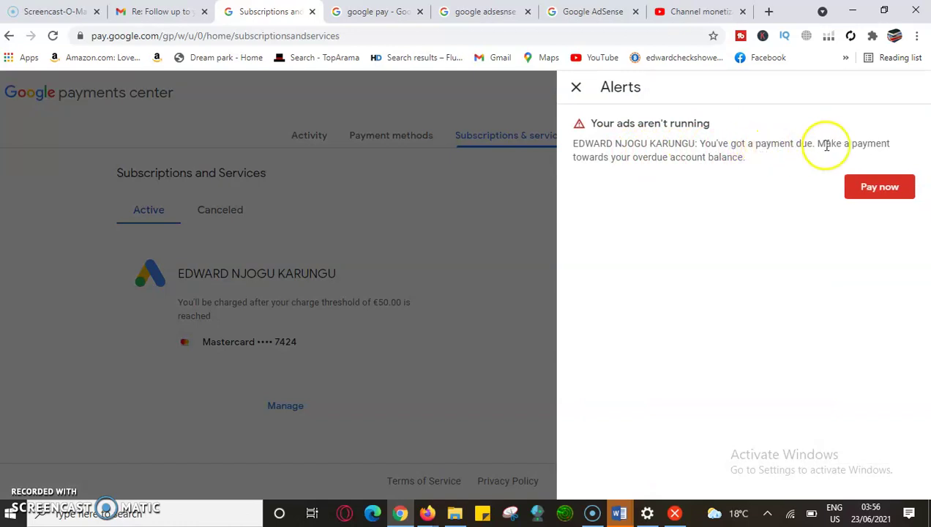
{"action": "left_click", "coordinate": [862, 192]}
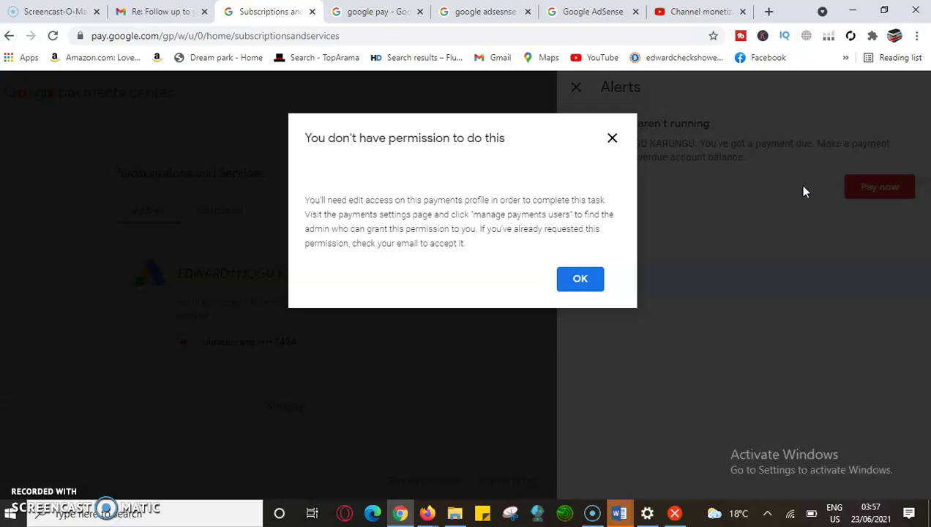
{"action": "left_click", "coordinate": [586, 279]}
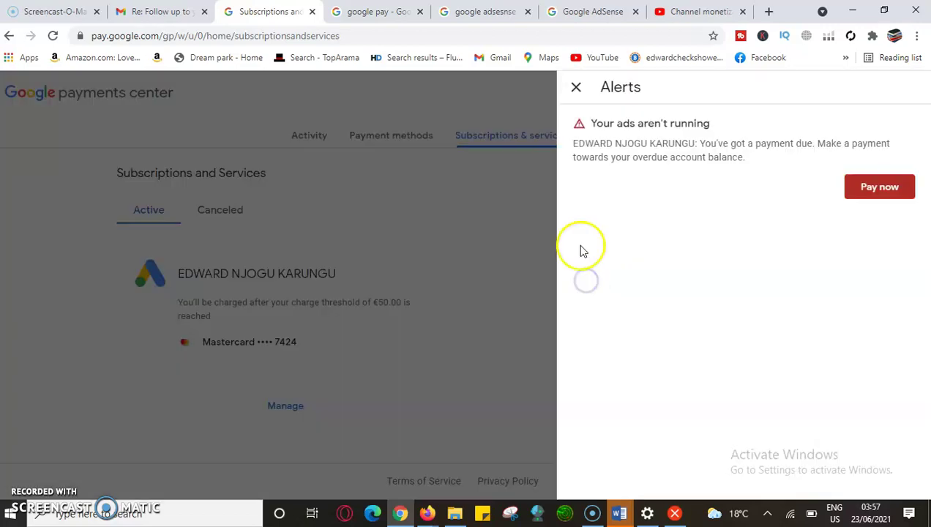
{"action": "left_click", "coordinate": [575, 87]}
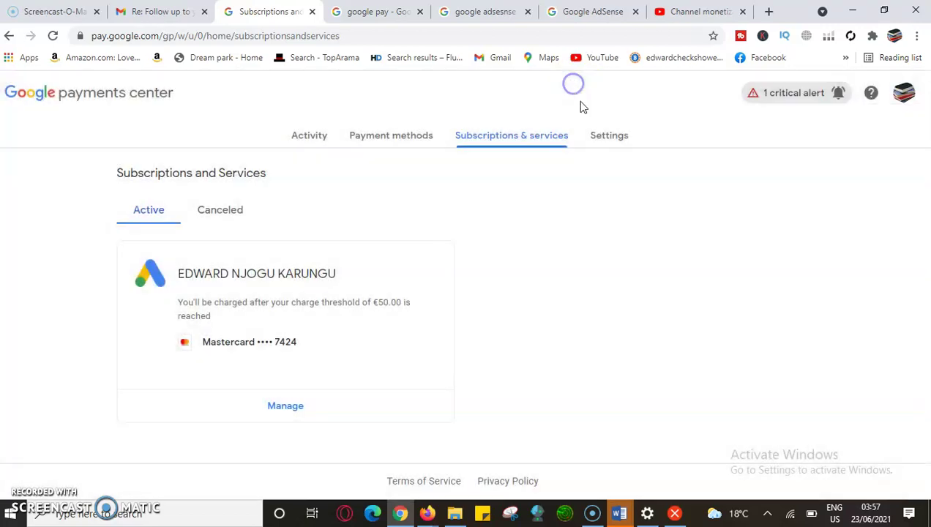
- Open the payments profile settings and view the list for managing payments users
{"action": "left_click", "coordinate": [597, 143]}
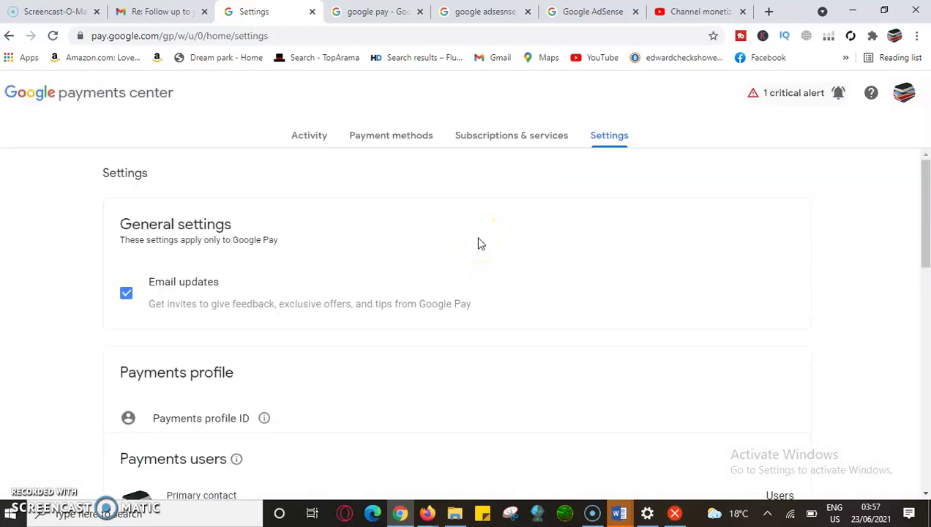
{"action": "scroll", "coordinate": [477, 245], "scroll_direction": "down", "scroll_amount": 3}
{"action": "left_click", "coordinate": [472, 250]}
{"action": "scroll", "coordinate": [469, 252], "scroll_direction": "down", "scroll_amount": 4}
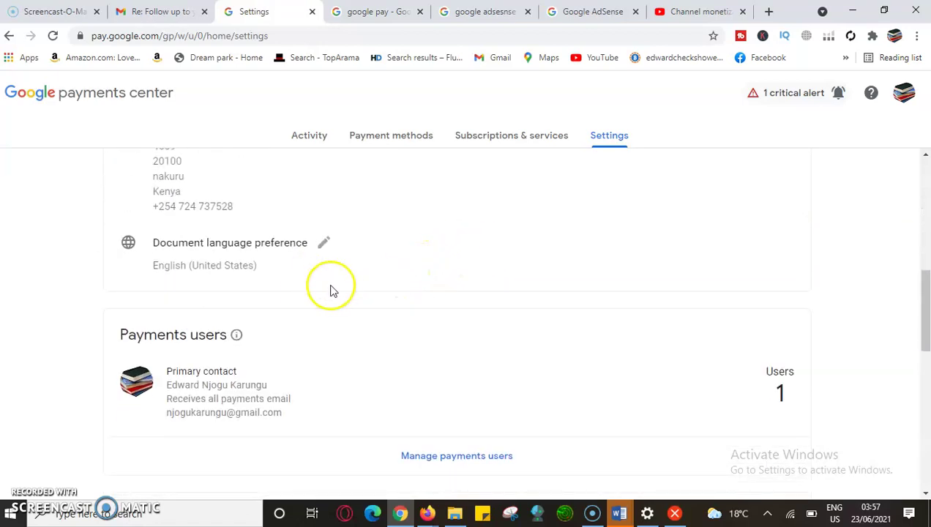
{"action": "scroll", "coordinate": [337, 292], "scroll_direction": "down", "scroll_amount": 1}
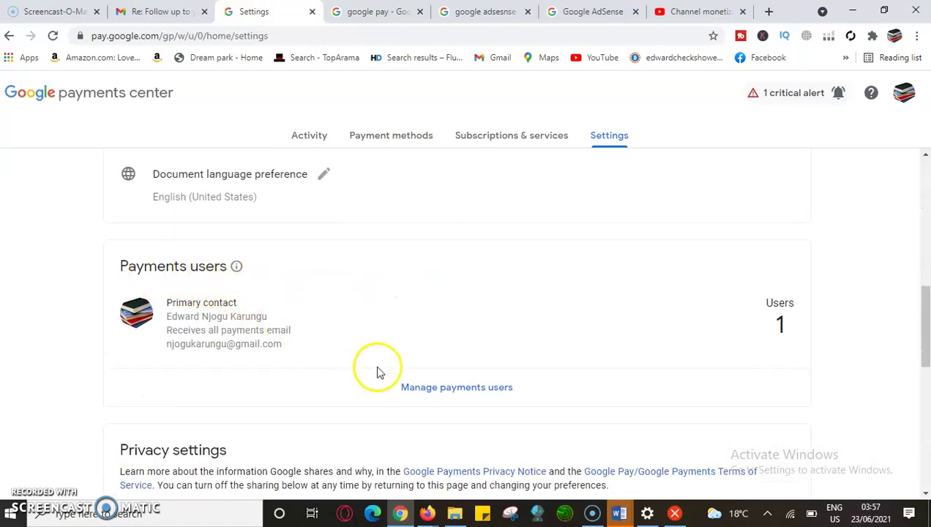
{"action": "left_click", "coordinate": [486, 395]}
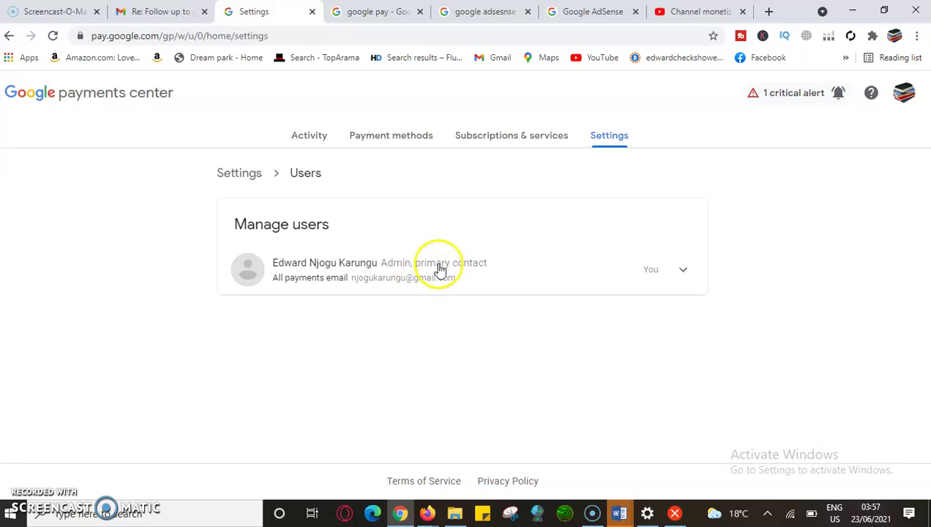
- Check the Gmail message to ads-support and the ads account's balance, transactions and payment method in Google payments center
{"action": "left_click", "coordinate": [146, 14]}
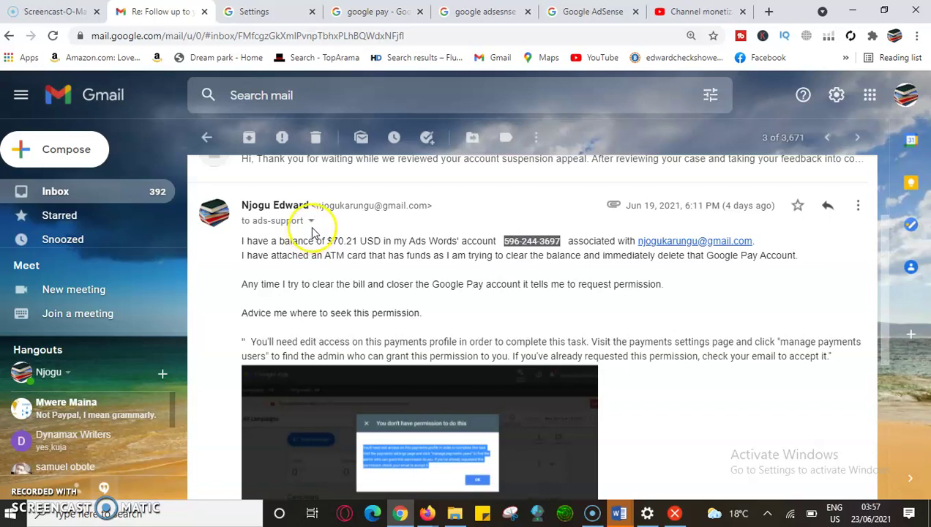
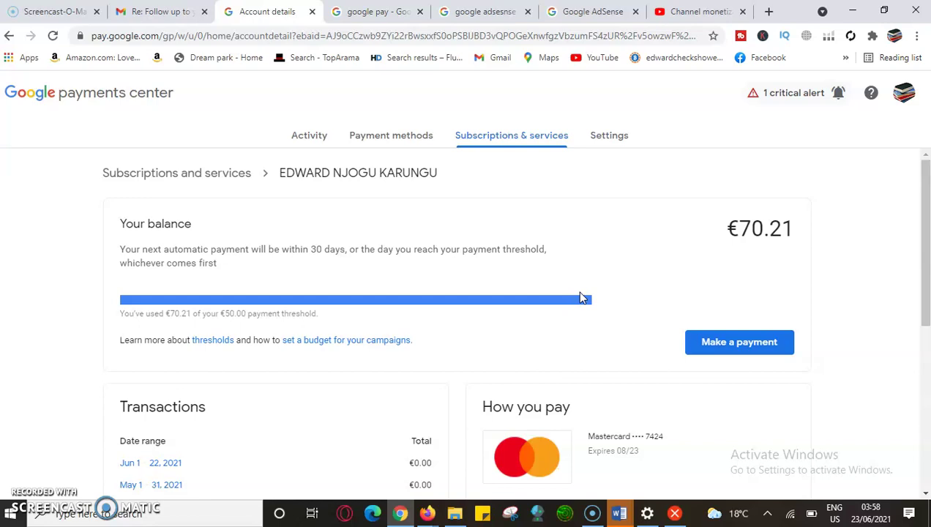
{"action": "scroll", "coordinate": [580, 296], "scroll_direction": "down", "scroll_amount": 2}
{"action": "scroll", "coordinate": [580, 296], "scroll_direction": "up", "scroll_amount": 2}
{"action": "scroll", "coordinate": [580, 296], "scroll_direction": "down", "scroll_amount": 5}
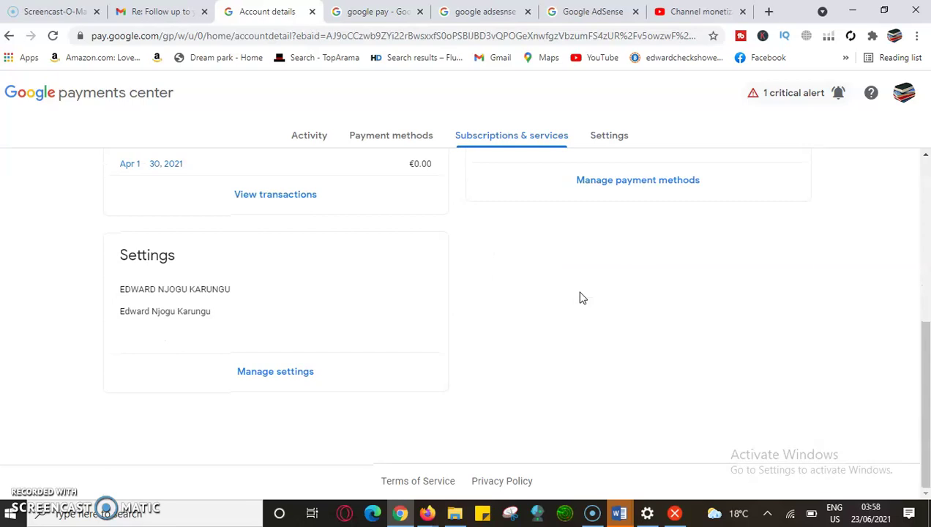
{"action": "scroll", "coordinate": [580, 296], "scroll_direction": "up", "scroll_amount": 2}
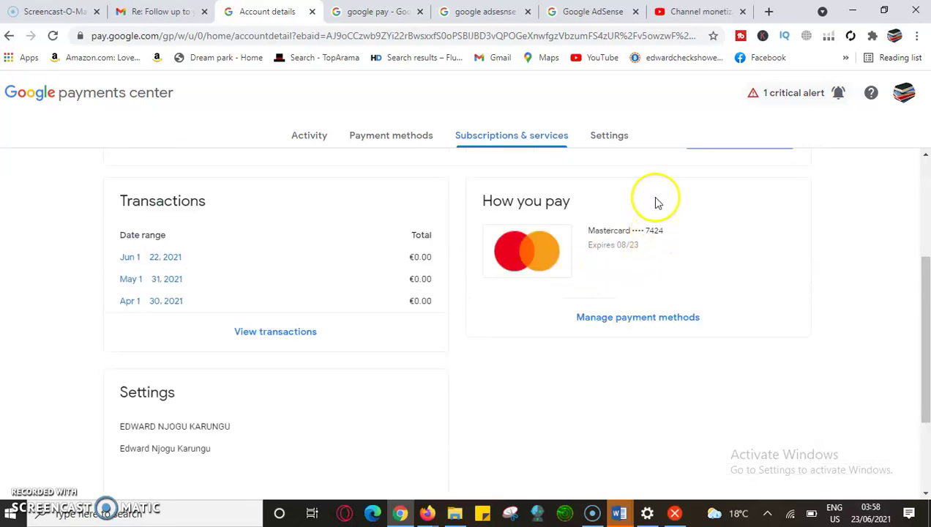
- Check the AdSense account page, and open the ads-support email about account suspension from Gmail's Updates category
{"action": "left_click", "coordinate": [601, 16]}
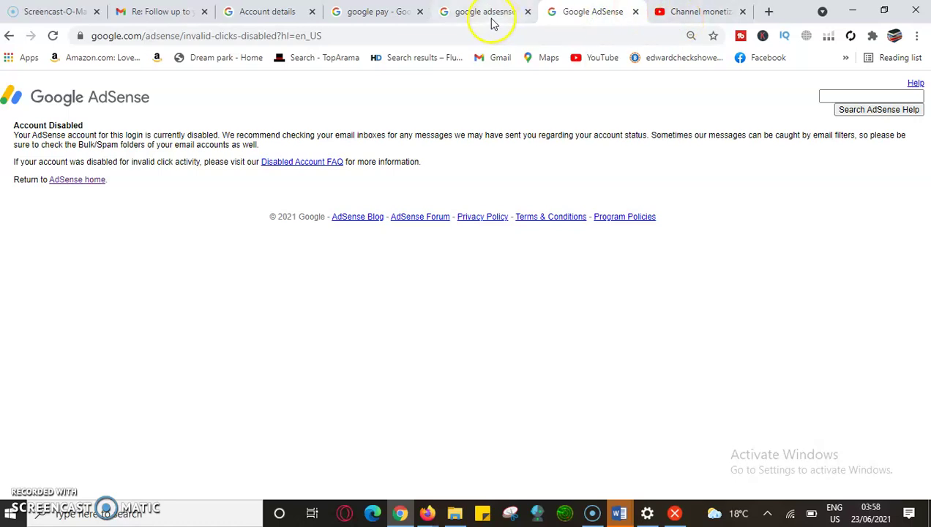
{"action": "left_click", "coordinate": [167, 15]}
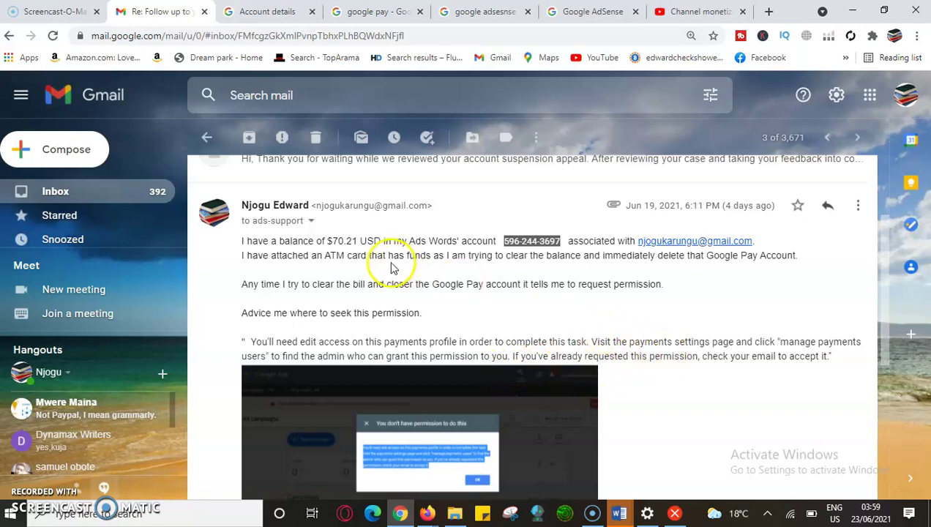
{"action": "scroll", "coordinate": [412, 257], "scroll_direction": "up", "scroll_amount": 3}
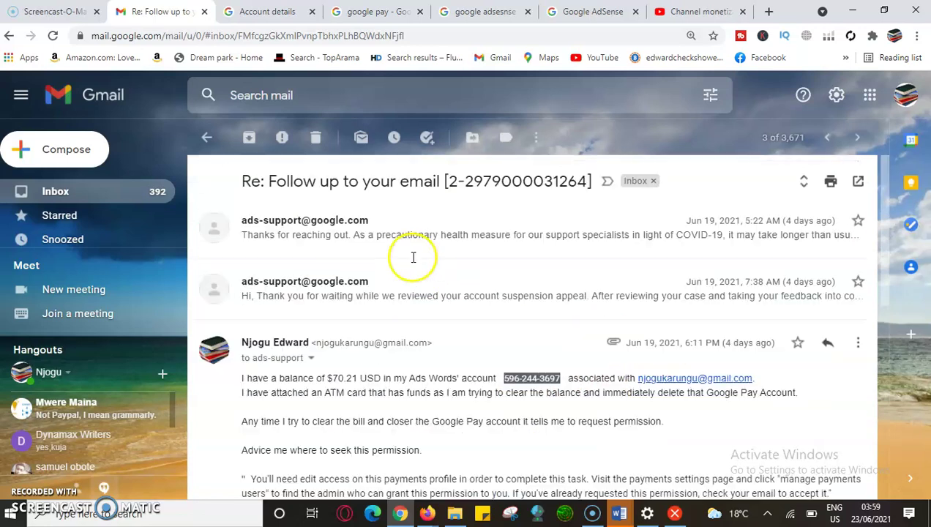
{"action": "left_click", "coordinate": [215, 144]}
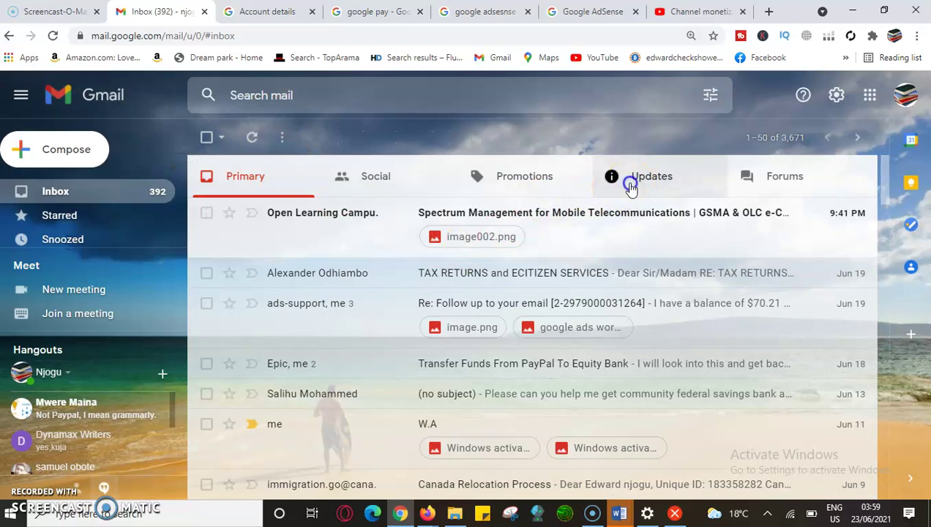
{"action": "left_click", "coordinate": [630, 186]}
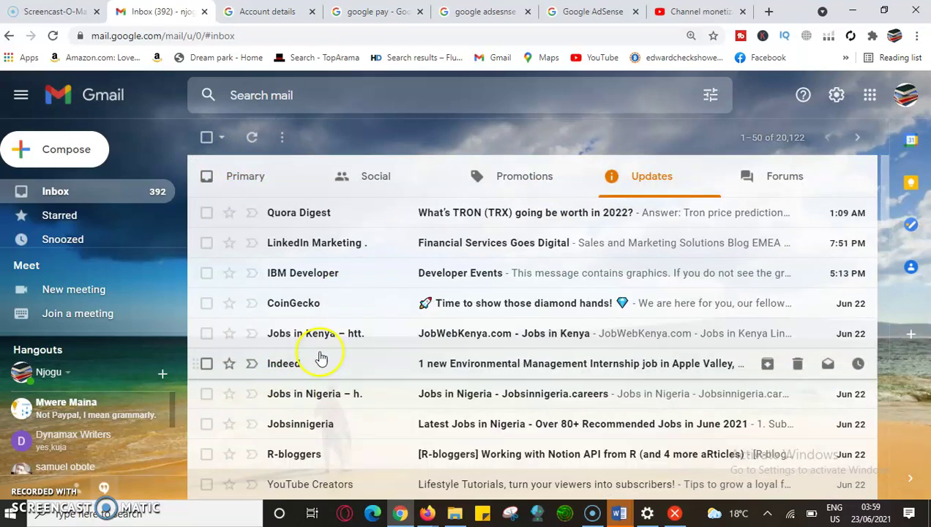
{"action": "scroll", "coordinate": [351, 387], "scroll_direction": "down", "scroll_amount": 2}
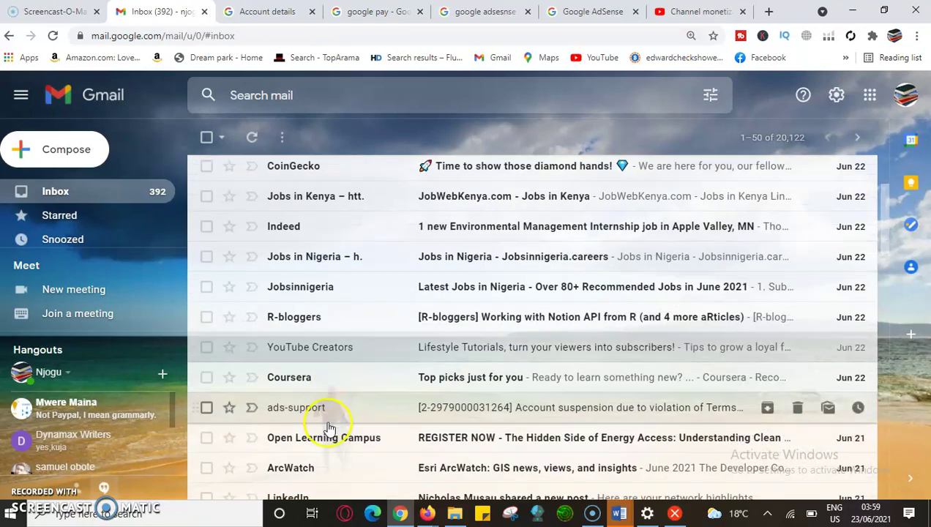
{"action": "left_click", "coordinate": [328, 416]}
- Read the ads-support reply about the outstanding Google Ads balance and its instructions for clearing Chrome's cache and cookies
{"action": "scroll", "coordinate": [374, 316], "scroll_direction": "down", "scroll_amount": 3}
{"action": "scroll", "coordinate": [375, 322], "scroll_direction": "up", "scroll_amount": 2}
{"action": "scroll", "coordinate": [375, 322], "scroll_direction": "up", "scroll_amount": 1}
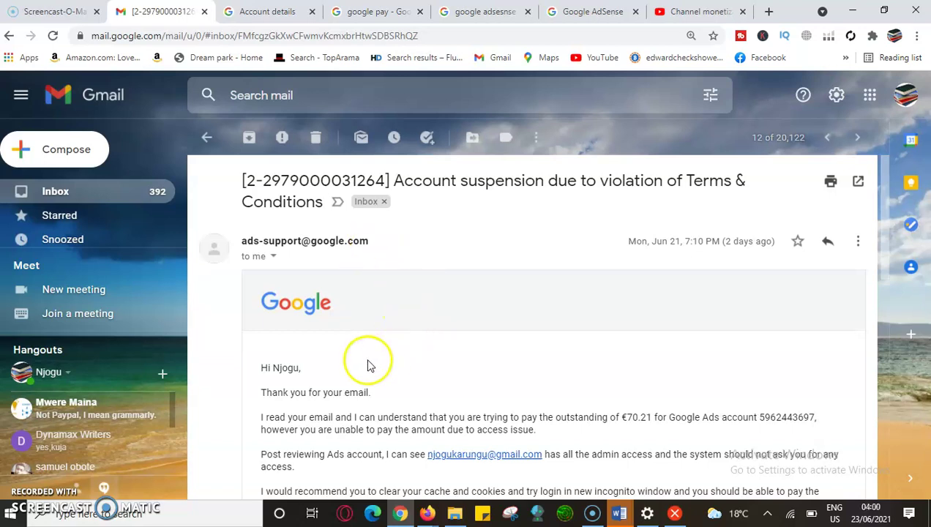
{"action": "mouse_move", "coordinate": [309, 256]}
{"action": "scroll", "coordinate": [374, 328], "scroll_direction": "down", "scroll_amount": 1}
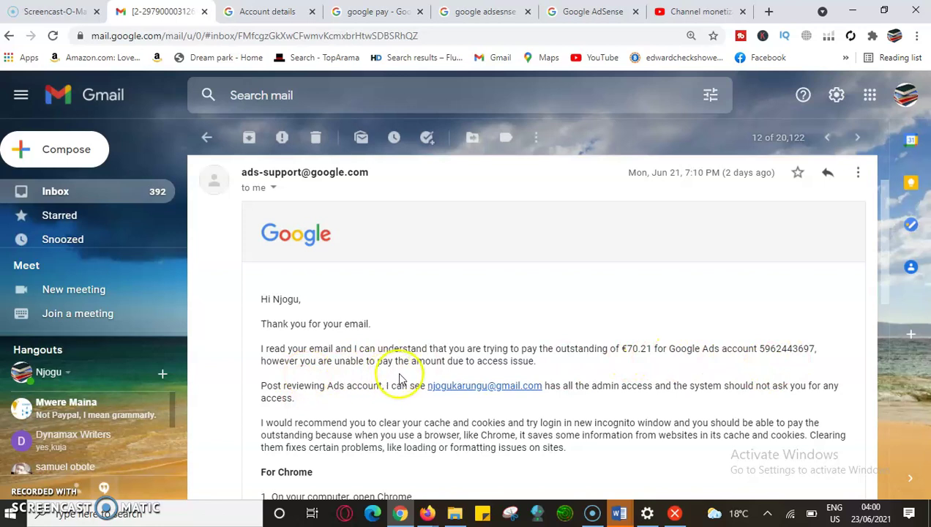
{"action": "scroll", "coordinate": [534, 364], "scroll_direction": "down", "scroll_amount": 1}
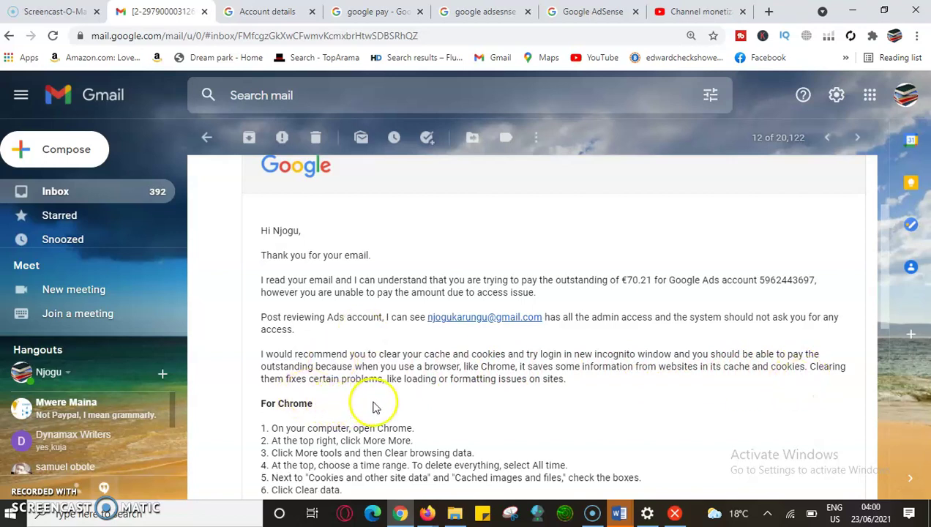
{"action": "scroll", "coordinate": [387, 401], "scroll_direction": "down", "scroll_amount": 1}
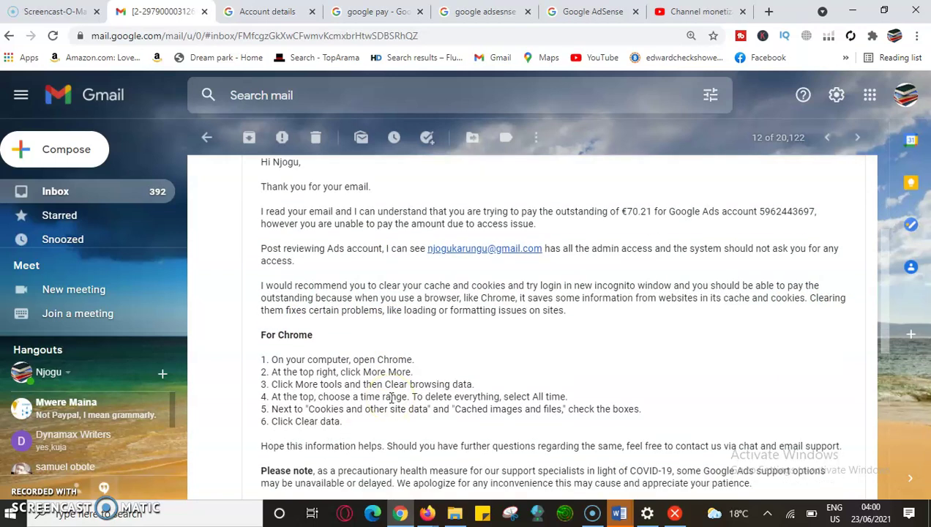
{"action": "scroll", "coordinate": [392, 399], "scroll_direction": "down", "scroll_amount": 1}
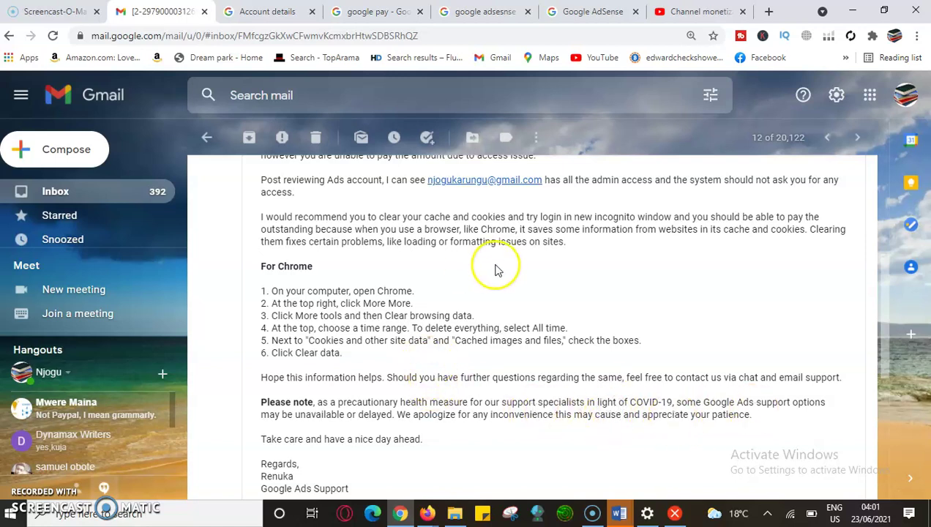
{"action": "scroll", "coordinate": [424, 282], "scroll_direction": "up", "scroll_amount": 1}
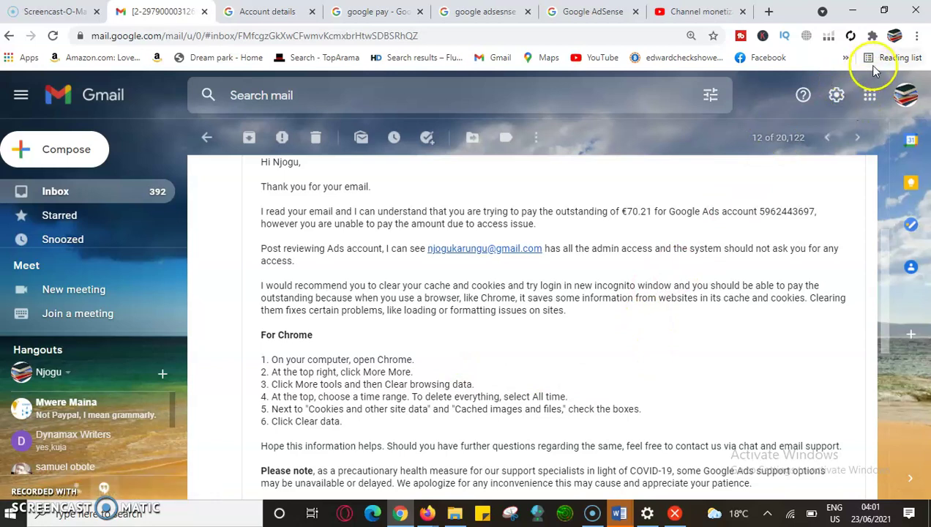
- Look over the payments account details, the channel monetization page in YouTube Studio and the browser's history list
{"action": "left_click", "coordinate": [917, 38]}
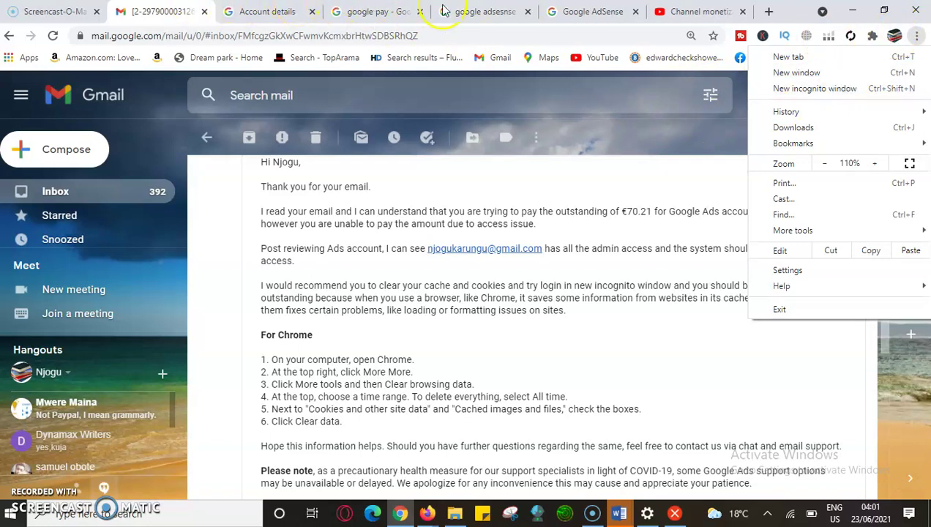
{"action": "left_click", "coordinate": [475, 13]}
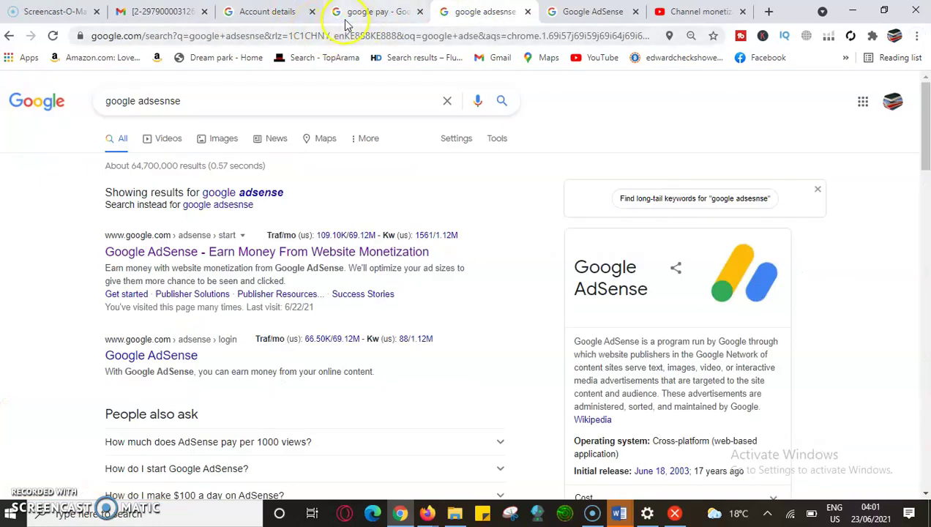
{"action": "left_click", "coordinate": [380, 11]}
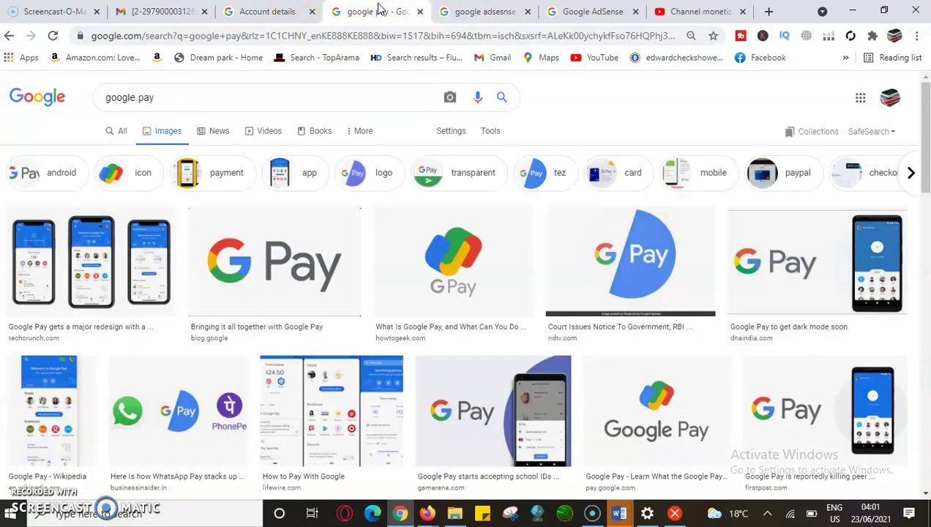
{"action": "left_click", "coordinate": [292, 17]}
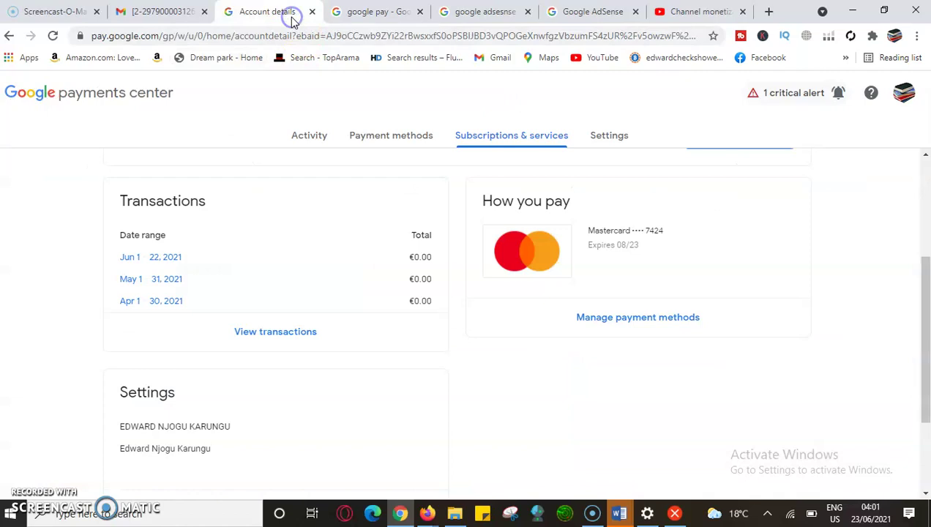
{"action": "left_click", "coordinate": [698, 14]}
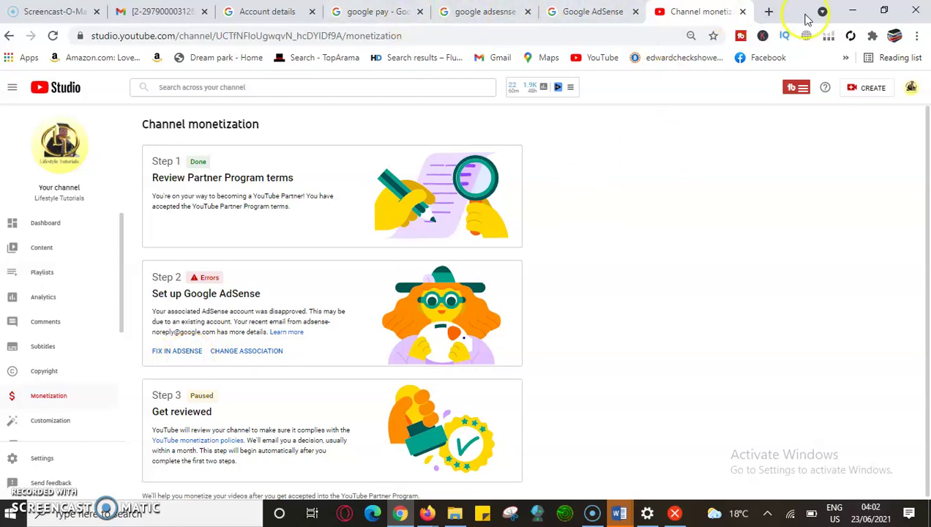
{"action": "left_click", "coordinate": [916, 35]}
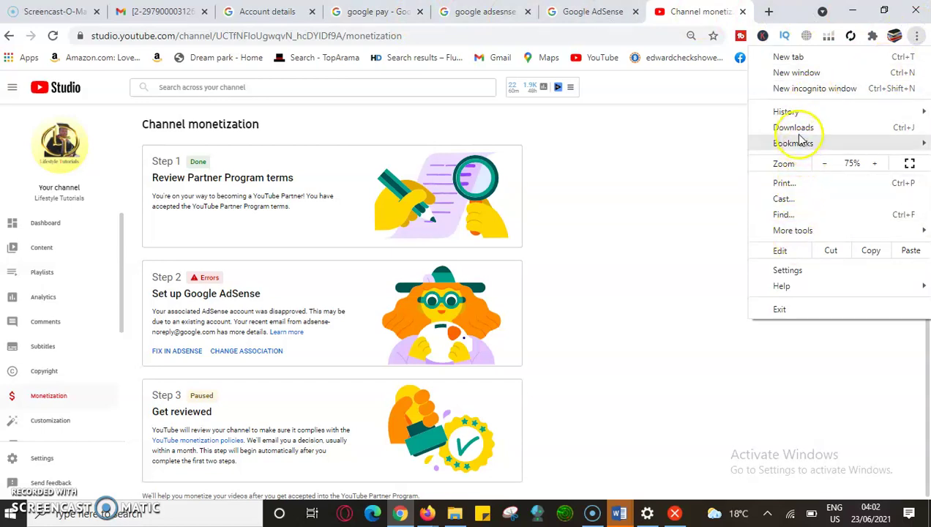
{"action": "left_click", "coordinate": [789, 112]}
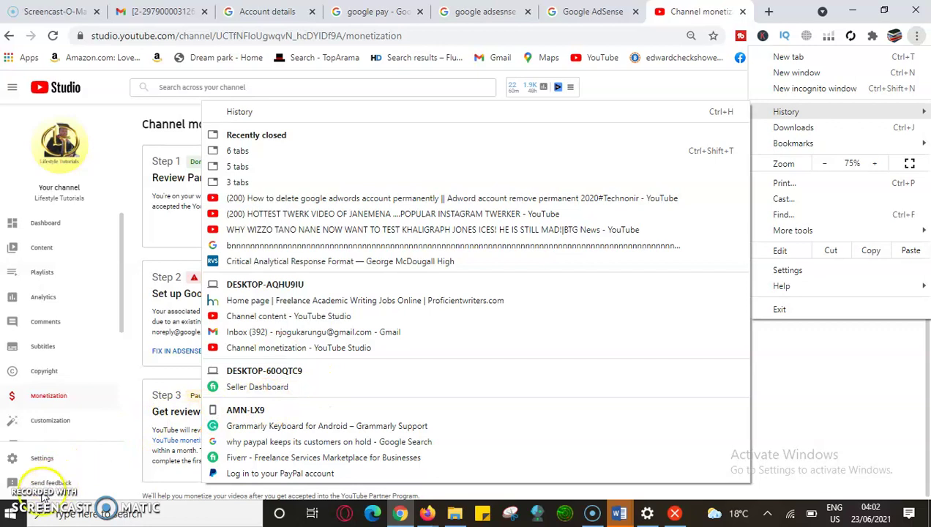
{"action": "left_click", "coordinate": [249, 12]}
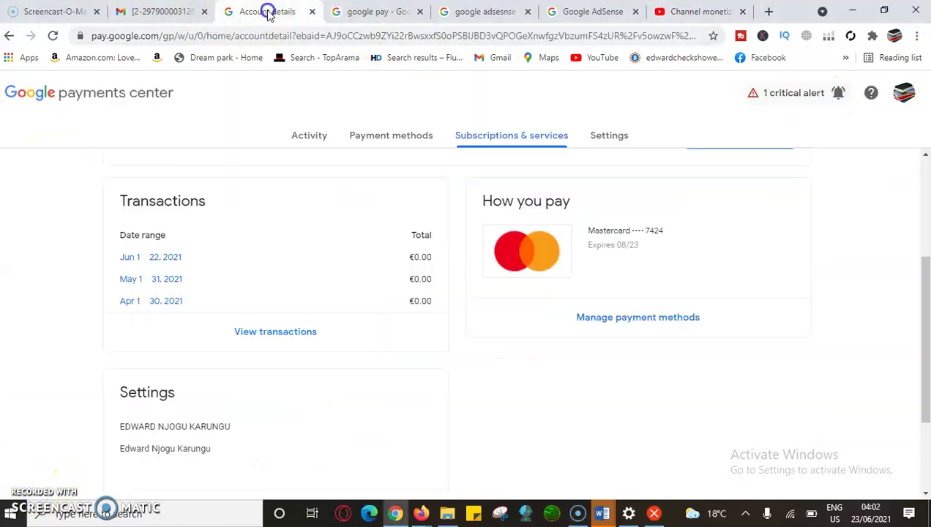
- Following the ads-support email, clear Chrome's browsing history, cookies and other site data, and cached images and files for all time
{"action": "left_click", "coordinate": [170, 12]}
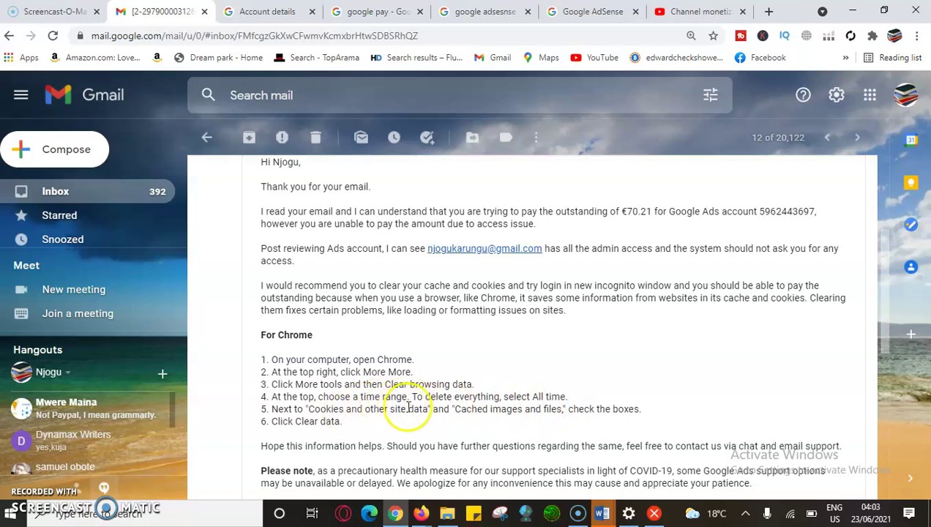
{"action": "left_click", "coordinate": [918, 36]}
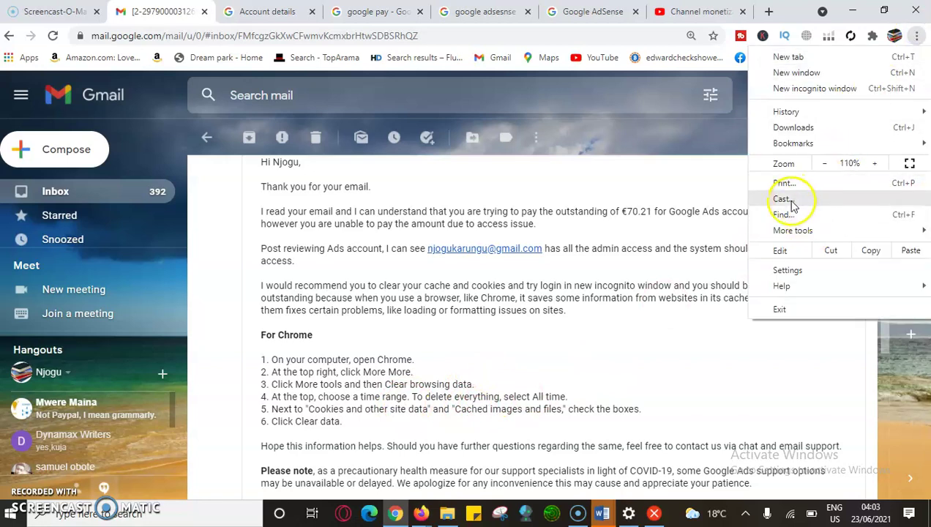
{"action": "mouse_move", "coordinate": [788, 231]}
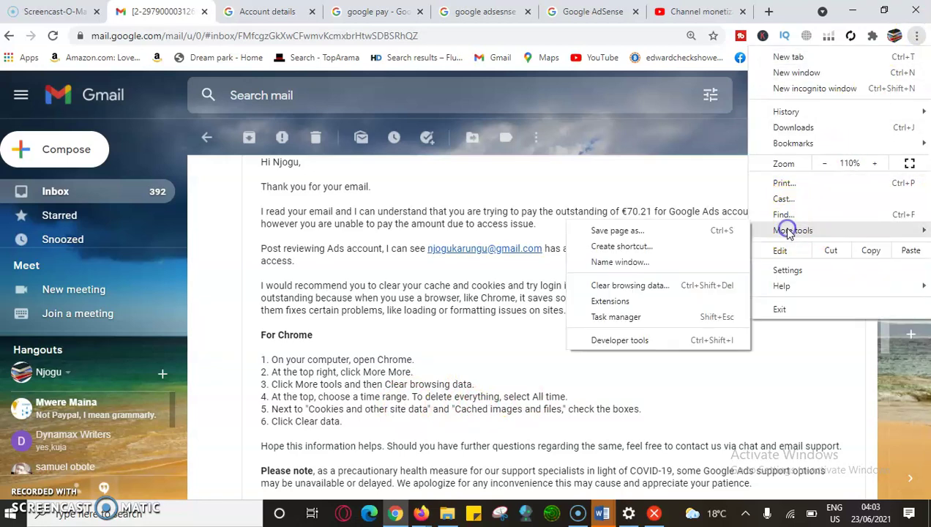
{"action": "left_click", "coordinate": [627, 286]}
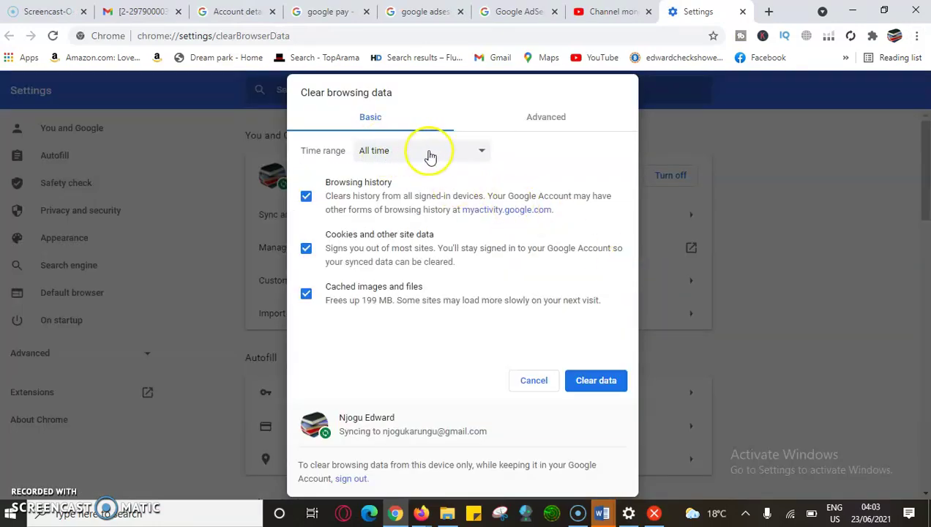
{"action": "left_click", "coordinate": [599, 382]}
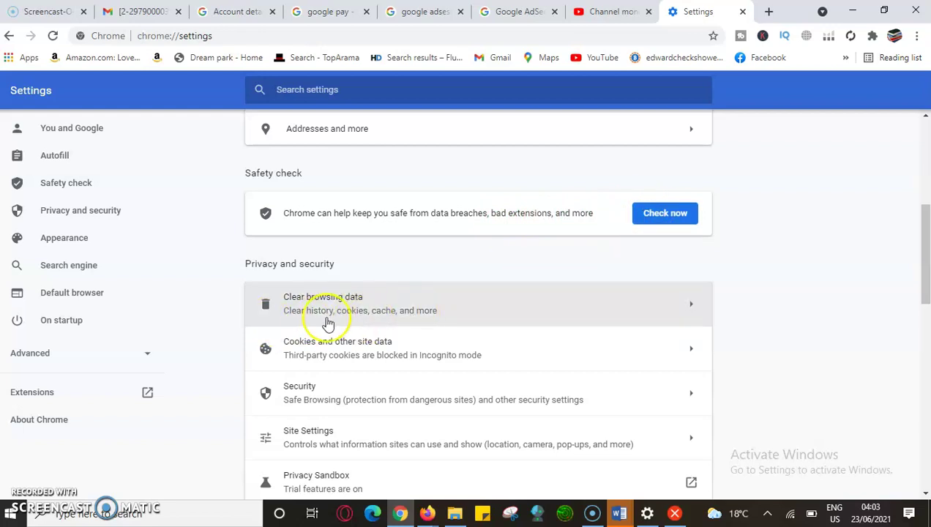
- View the privacy and security settings, and reread the ads-support email through to its closing notes
{"action": "scroll", "coordinate": [358, 313], "scroll_direction": "down", "scroll_amount": 1}
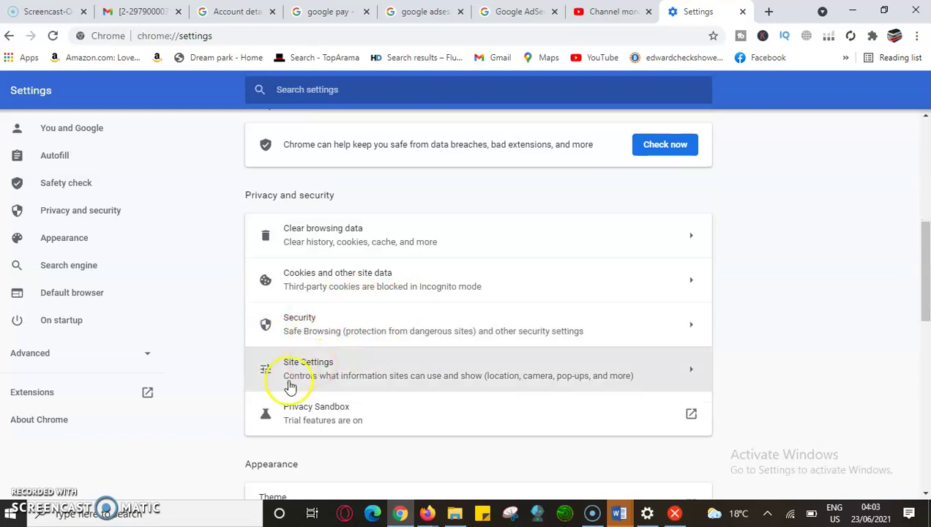
{"action": "left_click", "coordinate": [141, 13]}
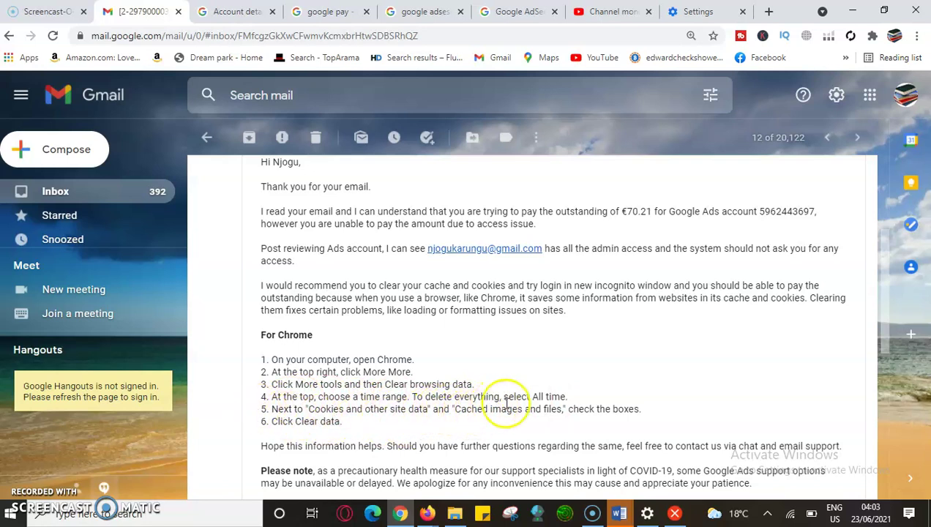
{"action": "scroll", "coordinate": [292, 431], "scroll_direction": "down", "scroll_amount": 3}
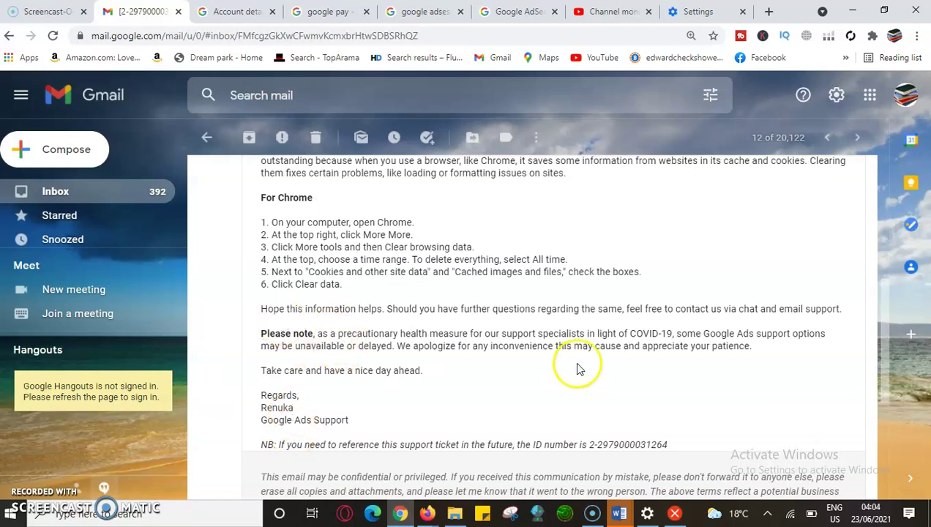
{"action": "scroll", "coordinate": [474, 391], "scroll_direction": "down", "scroll_amount": 2}
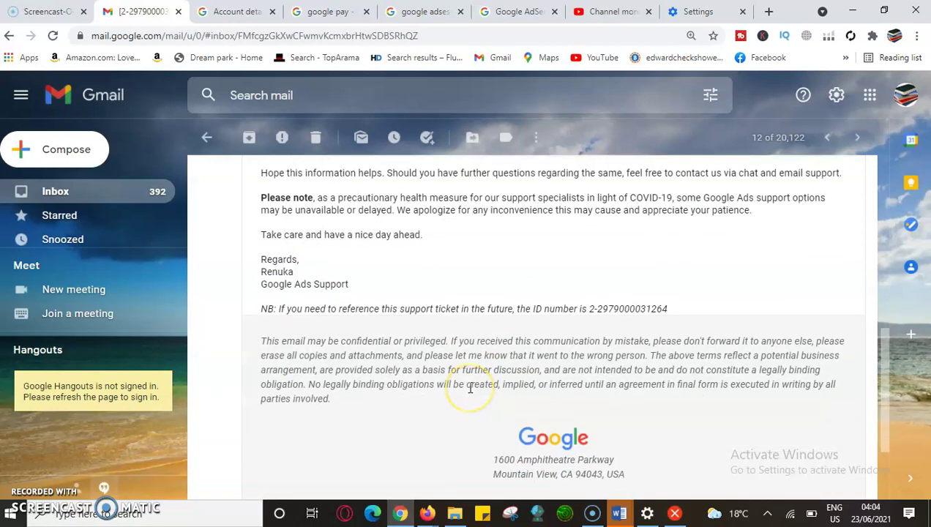
{"action": "scroll", "coordinate": [471, 392], "scroll_direction": "up", "scroll_amount": 4}
{"action": "scroll", "coordinate": [470, 393], "scroll_direction": "up", "scroll_amount": 3}
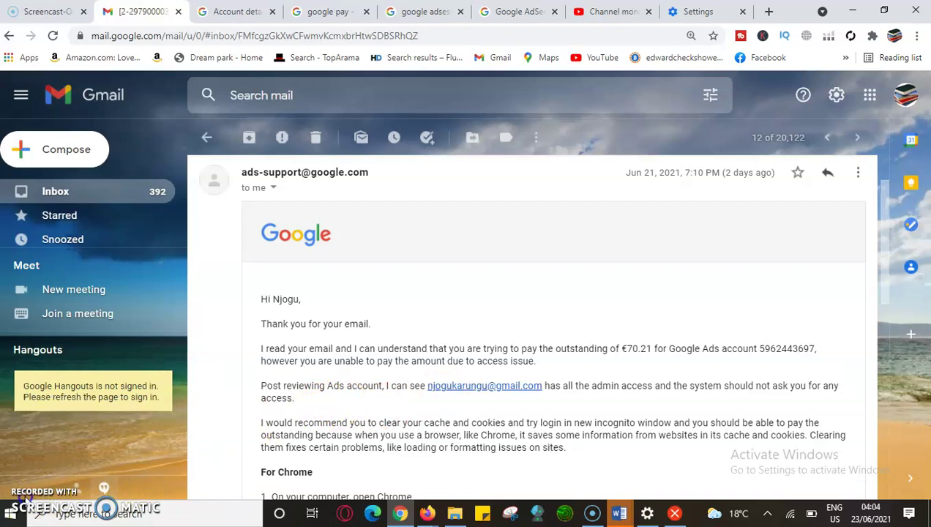
- Recheck the AdSense page and the critical alert in Google payments center, and return to the YouTube channel monetization page
{"action": "left_click", "coordinate": [522, 13]}
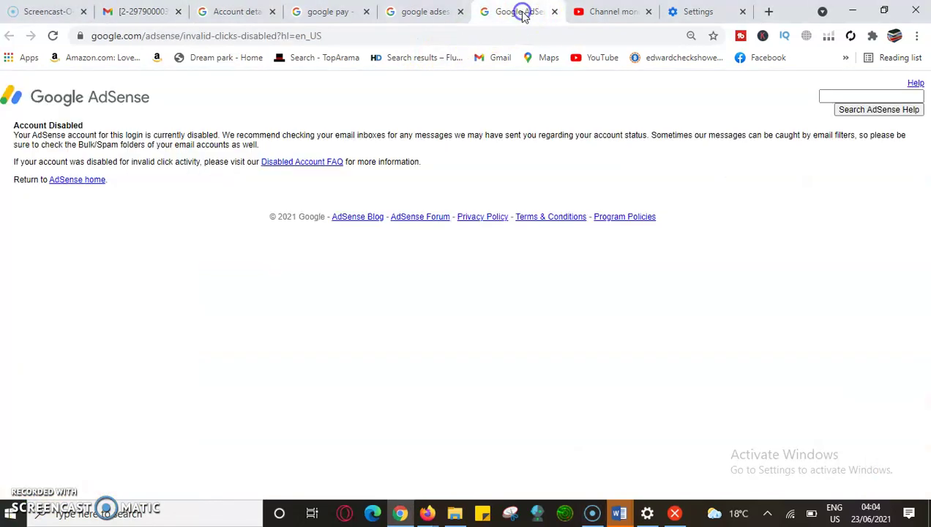
{"action": "left_click", "coordinate": [234, 9]}
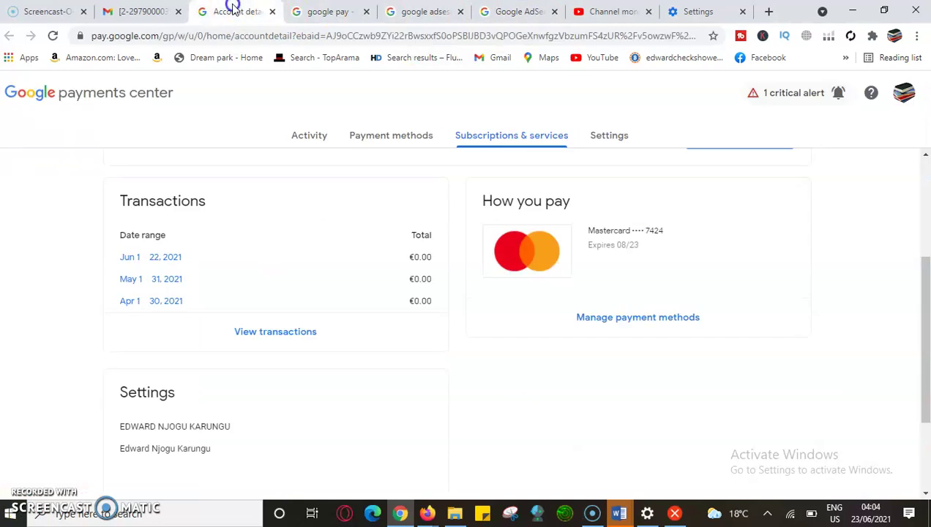
{"action": "scroll", "coordinate": [395, 181], "scroll_direction": "down", "scroll_amount": 3}
{"action": "scroll", "coordinate": [428, 203], "scroll_direction": "up", "scroll_amount": 2}
{"action": "scroll", "coordinate": [427, 205], "scroll_direction": "up", "scroll_amount": 1}
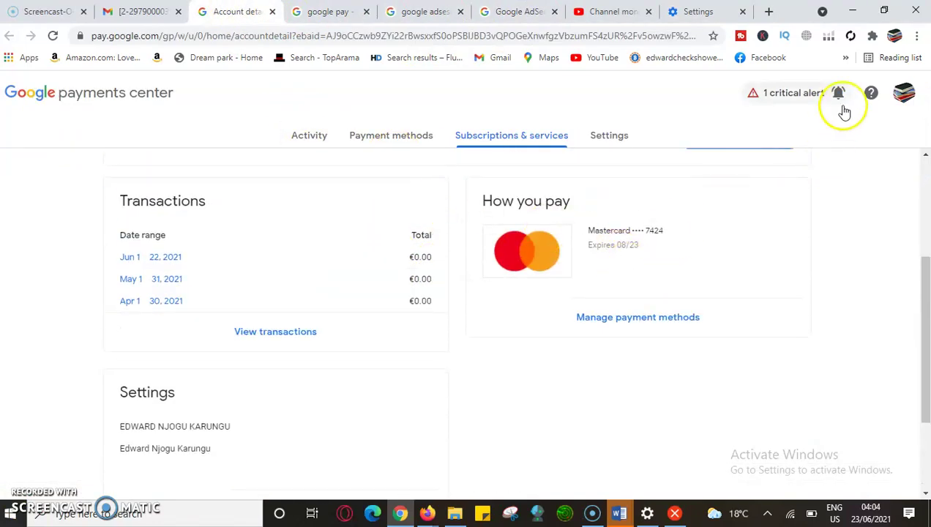
{"action": "left_click", "coordinate": [775, 94]}
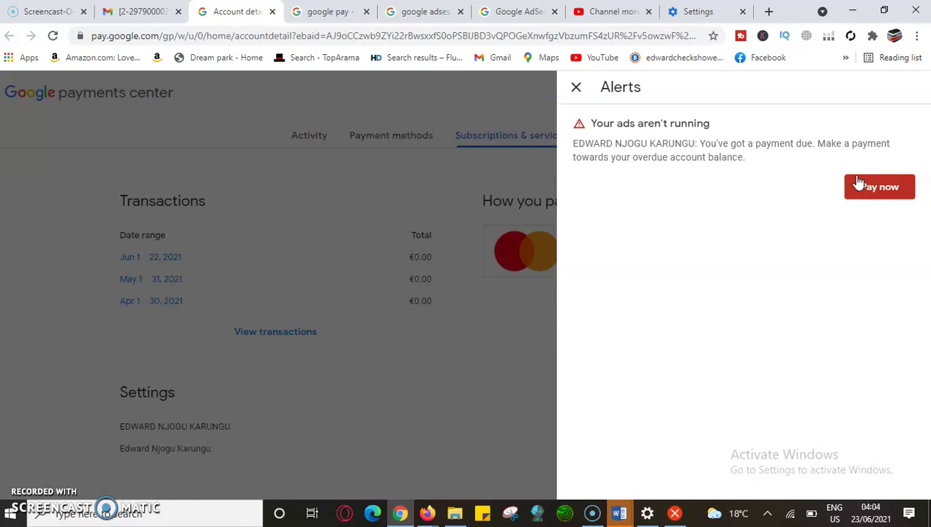
{"action": "left_click", "coordinate": [607, 11]}
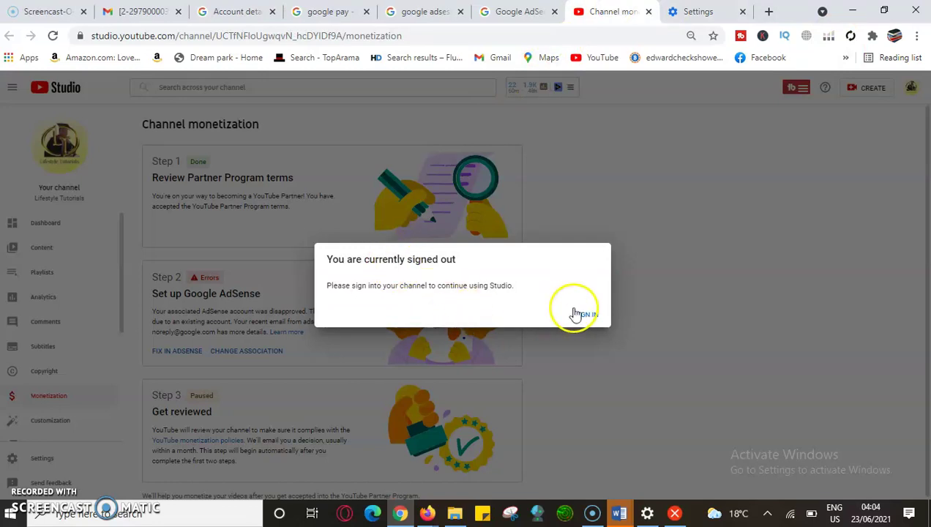
- Return to the payments account details and try to pay the overdue Google Ads balance from the alert
{"action": "left_click", "coordinate": [401, 12]}
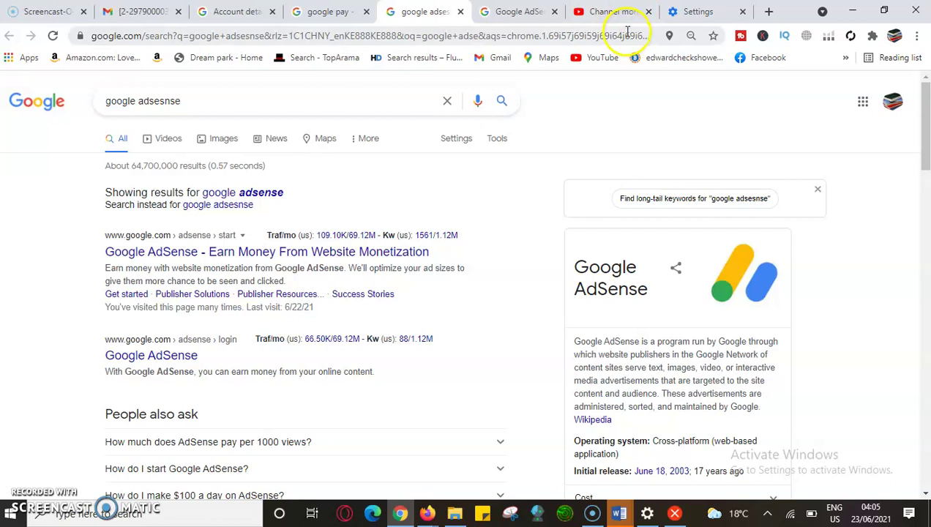
{"action": "left_click", "coordinate": [235, 12]}
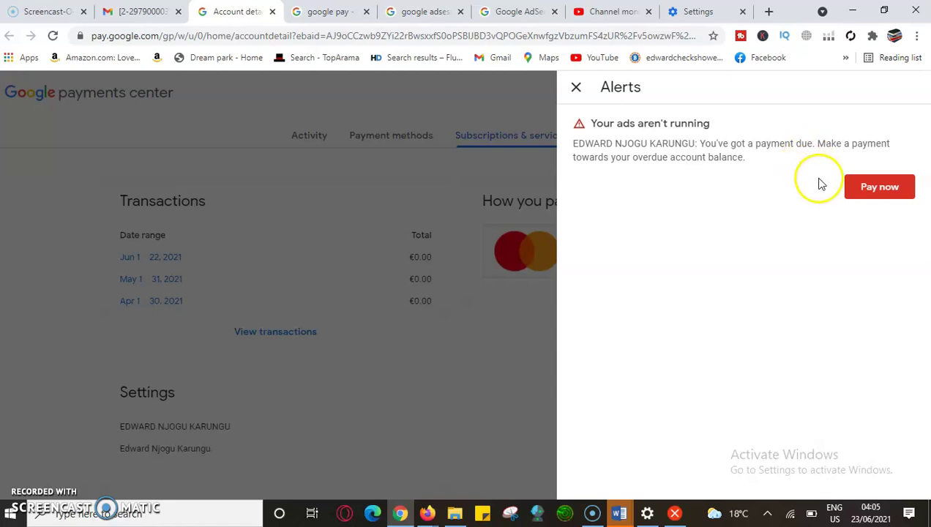
{"action": "left_click", "coordinate": [867, 185]}
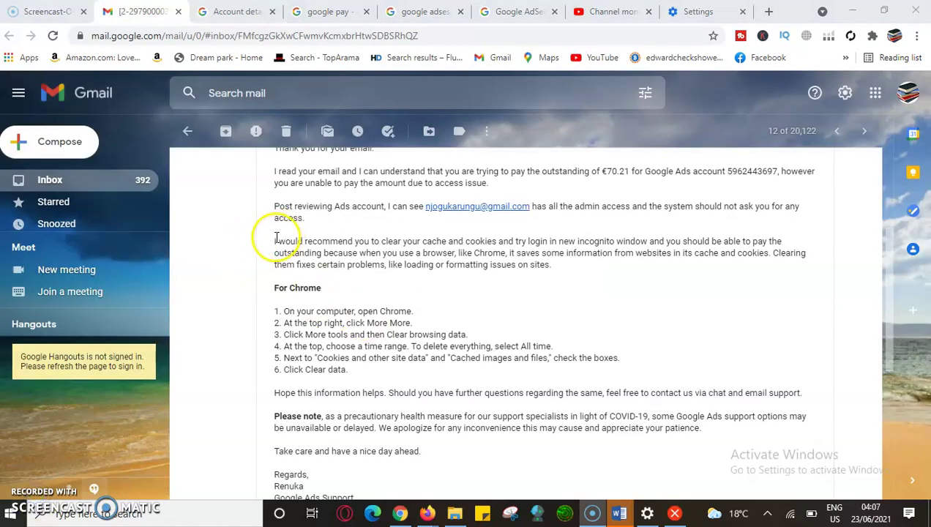
- Highlight the ads-support email's paragraph on clearing the cache and logging in incognito, and open a new incognito window
{"action": "left_click_drag", "start_coordinate": [274, 242], "coordinate": [568, 265]}
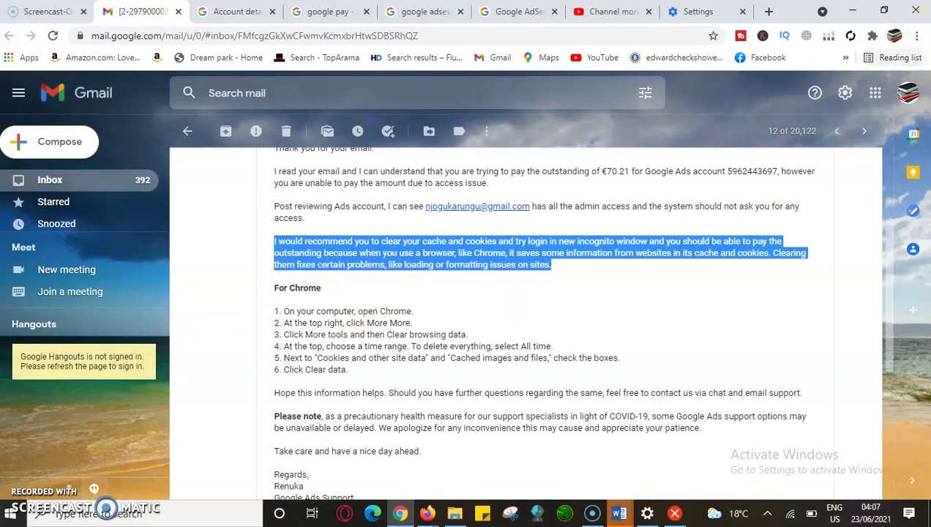
{"action": "left_click", "coordinate": [917, 35]}
{"action": "left_click", "coordinate": [847, 89]}
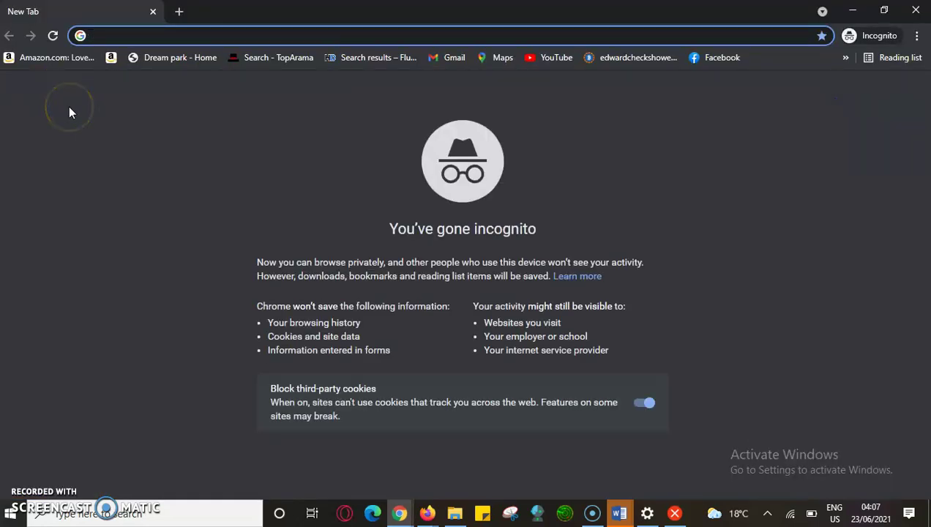
- Search the web for "google pay" in the incognito window
{"action": "type", "text": "goo"}
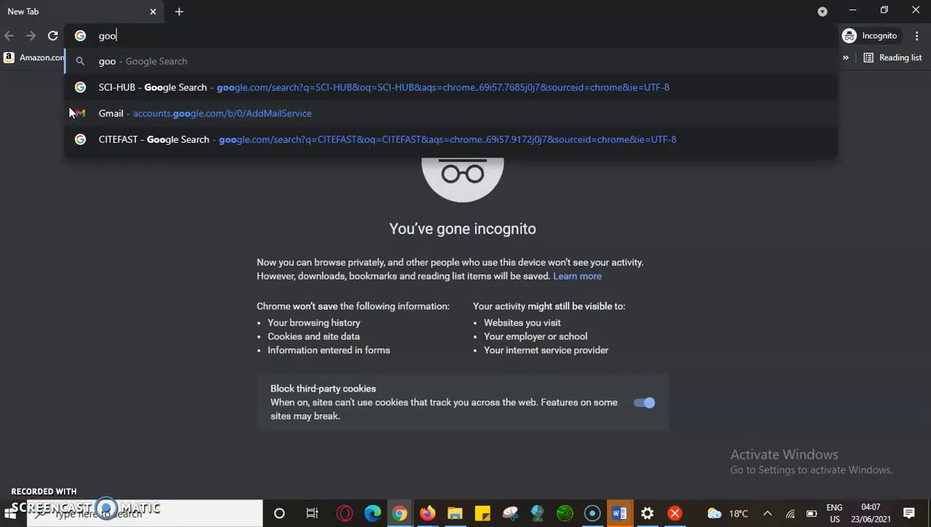
{"action": "type", "text": "gle"}
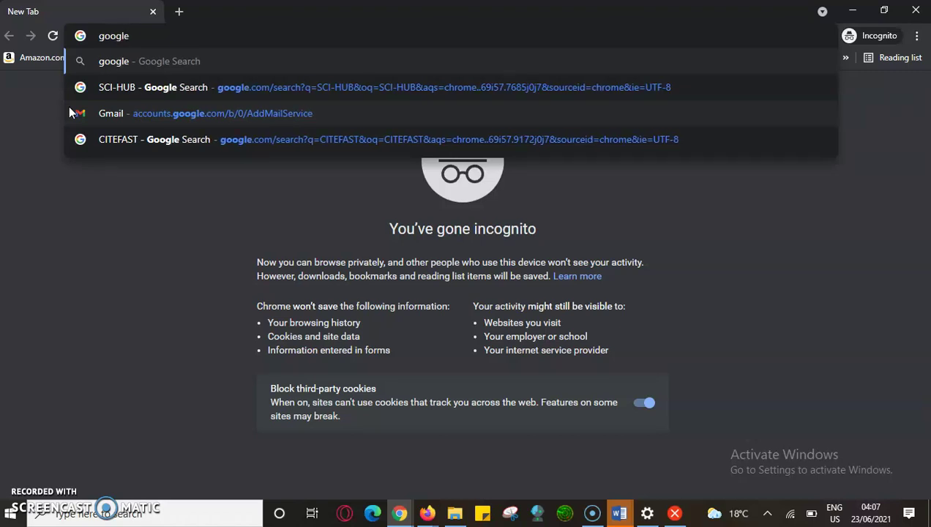
{"action": "type", "text": " py"}
{"action": "key", "text": "BackSpace"}
{"action": "type", "text": "a"}
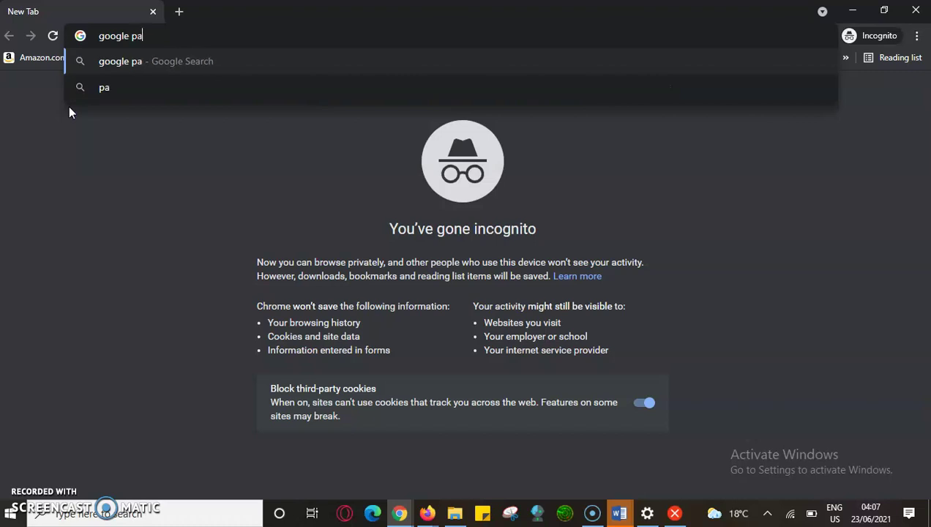
{"action": "type", "text": "y"}
{"action": "key", "text": "Return"}
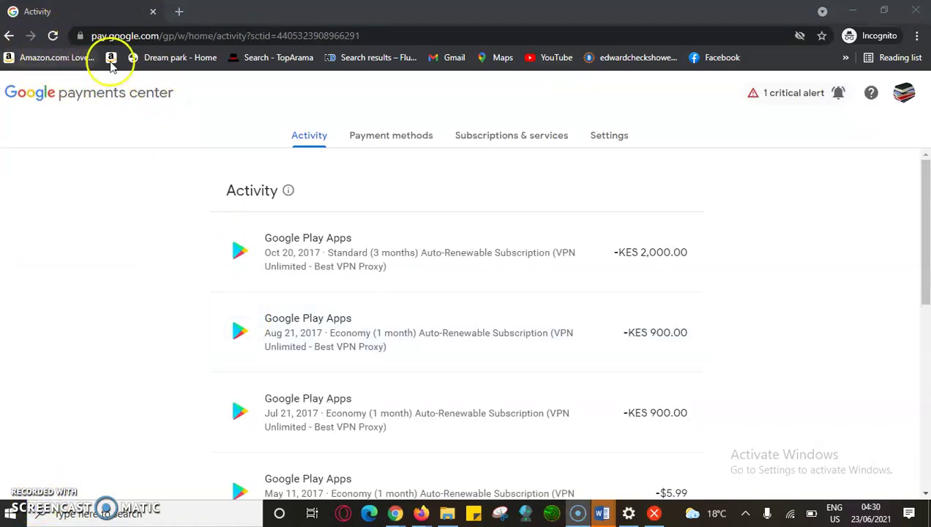
- Open the critical alert in Google payments center and start the payment for the overdue ads balance
{"action": "left_click", "coordinate": [812, 96]}
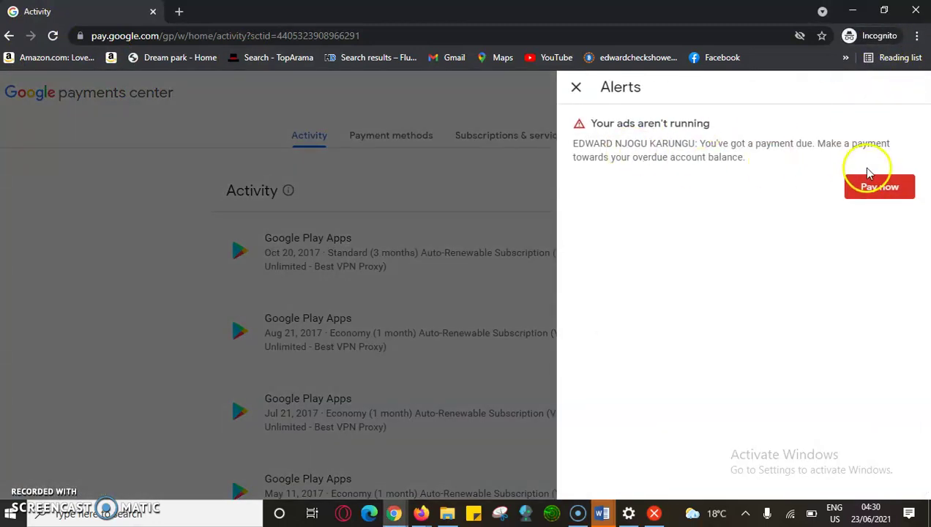
{"action": "left_click", "coordinate": [865, 187]}
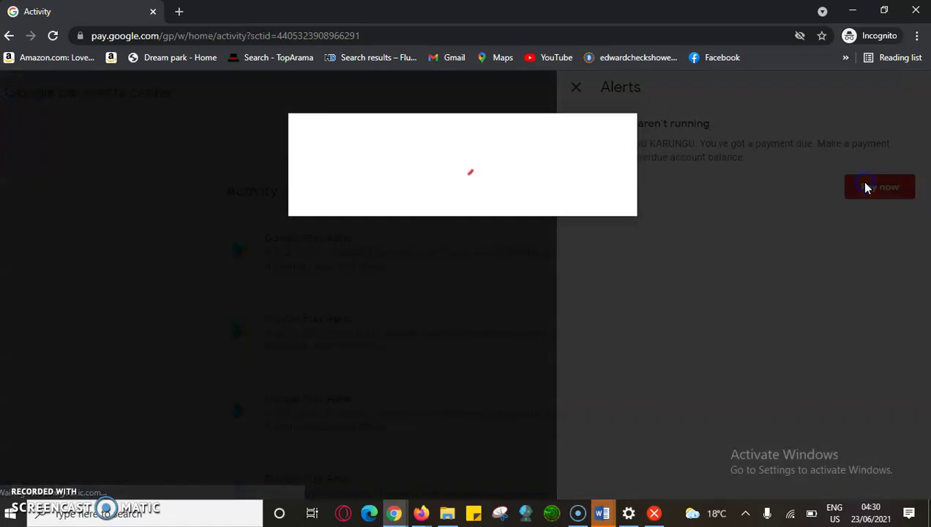